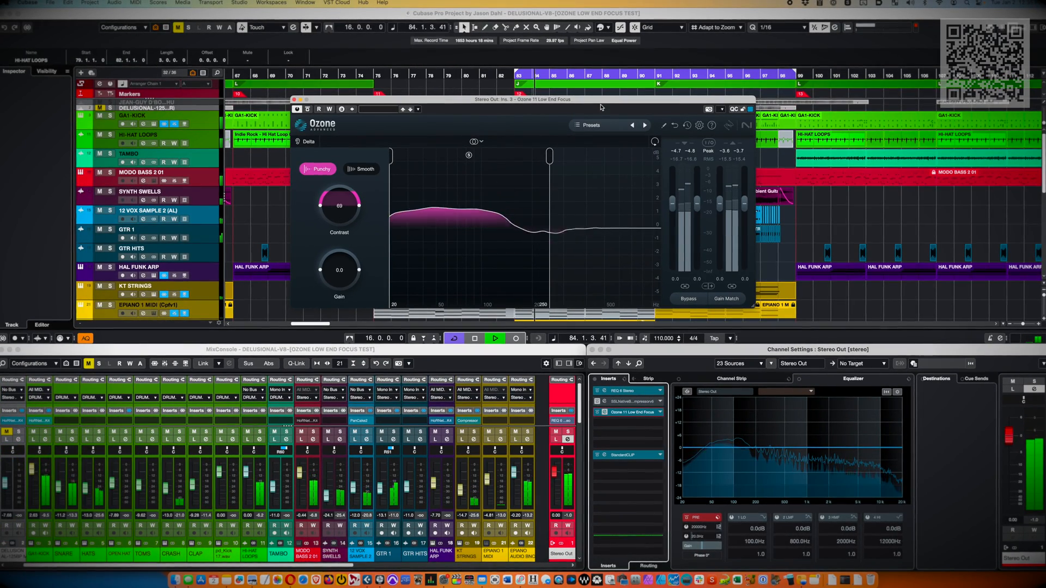
# Set the Low End Focus action region to 20–300 Hz, and audition the Smooth mode before returning to Punchy
pyautogui.moveTo(600, 101); pyautogui.dragTo(600, 188)
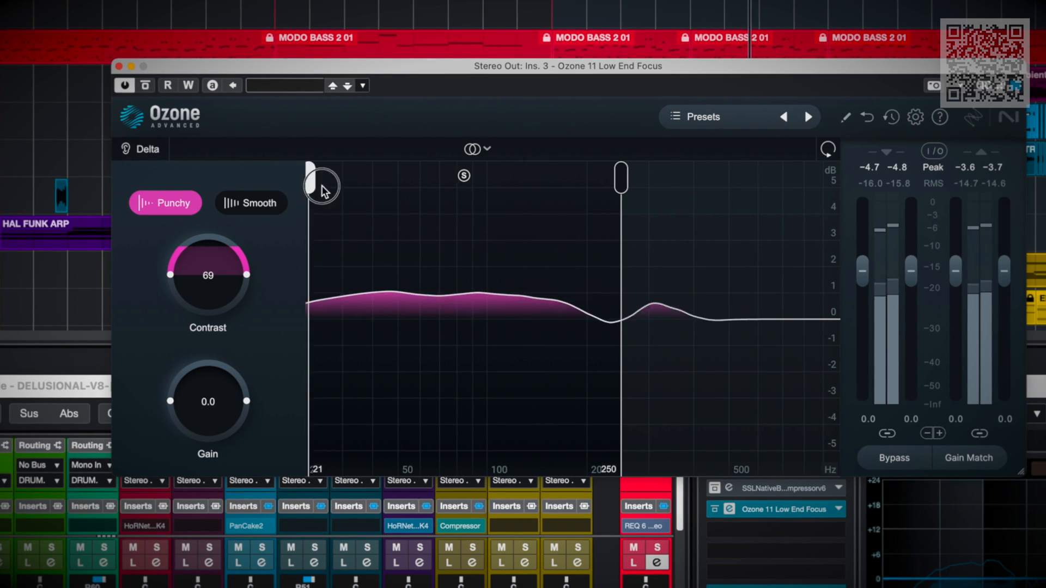
pyautogui.moveTo(322, 183); pyautogui.dragTo(299, 224)
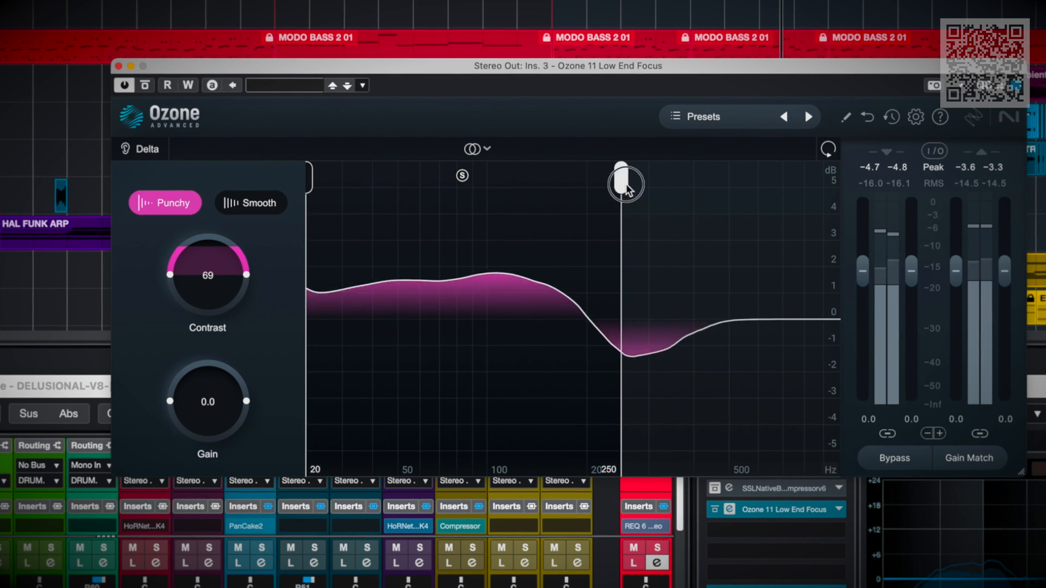
pyautogui.moveTo(622, 177); pyautogui.dragTo(654, 310)
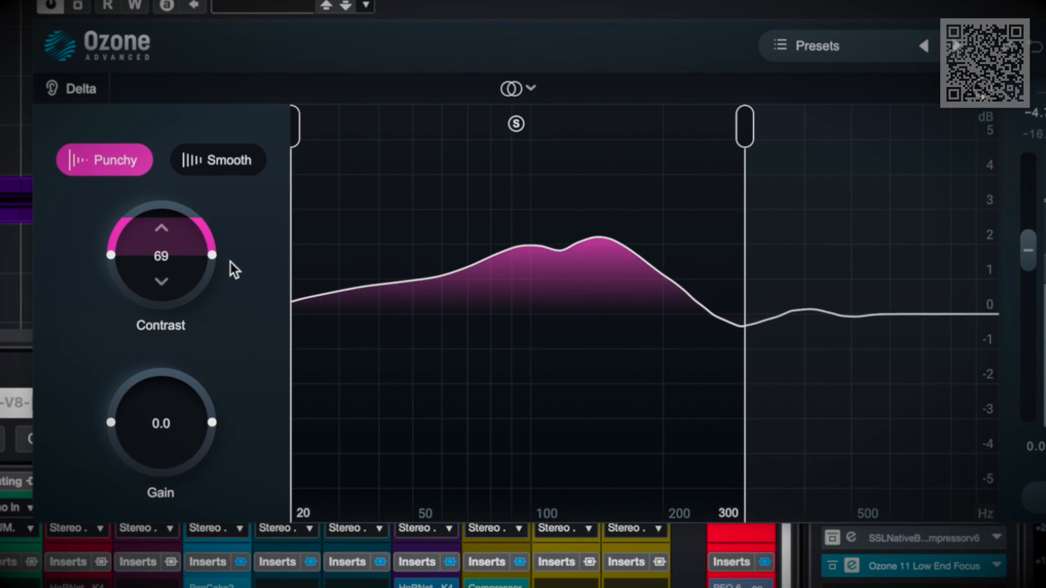
pyautogui.click(236, 167)
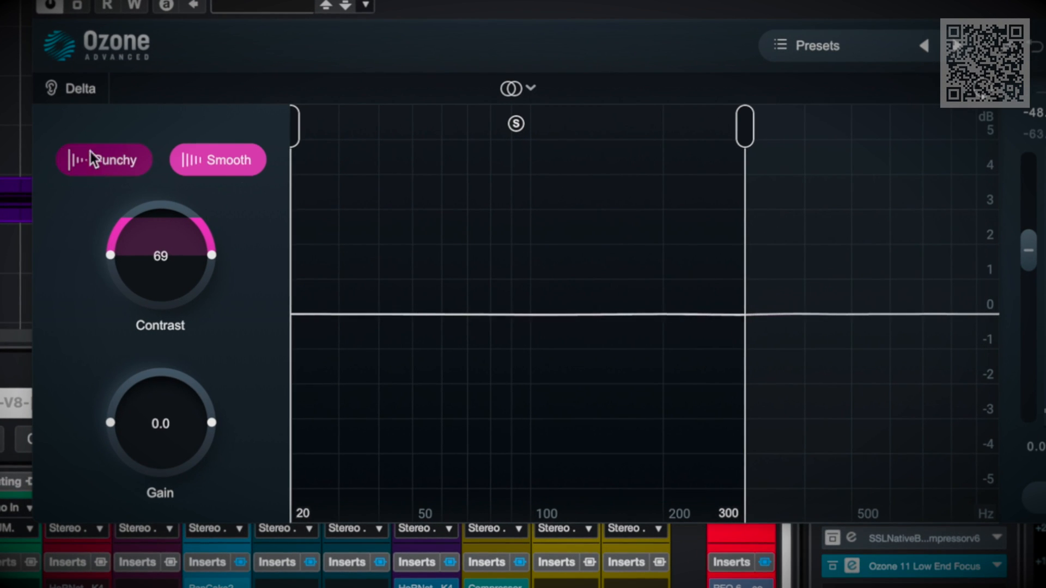
pyautogui.click(91, 169)
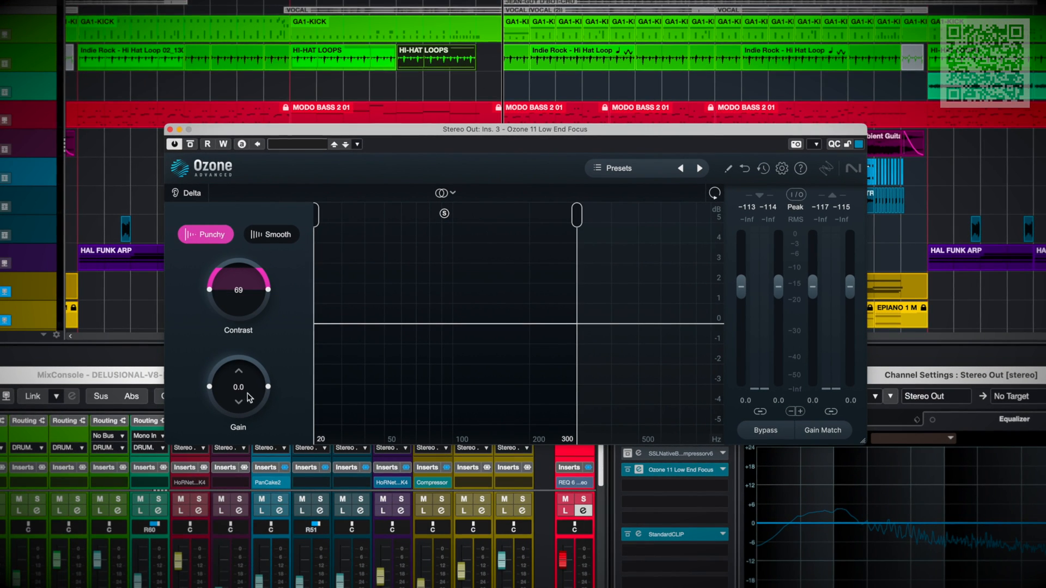
# Raise the low-end Gain up to about 2.9 dB and bring it back to 1.9 dB
pyautogui.moveTo(238, 399); pyautogui.dragTo(233, 361)
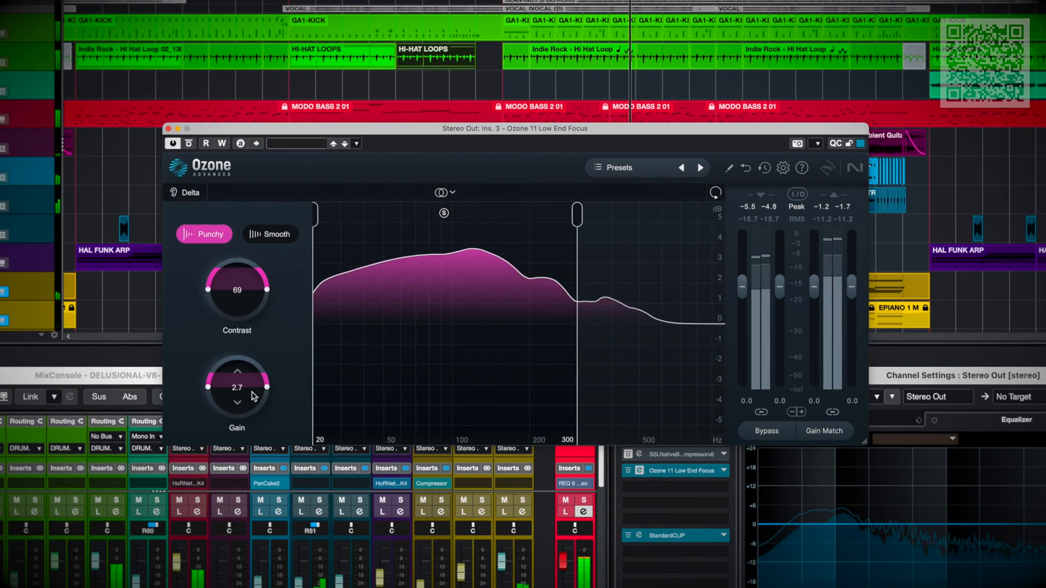
pyautogui.moveTo(253, 395); pyautogui.dragTo(253, 391)
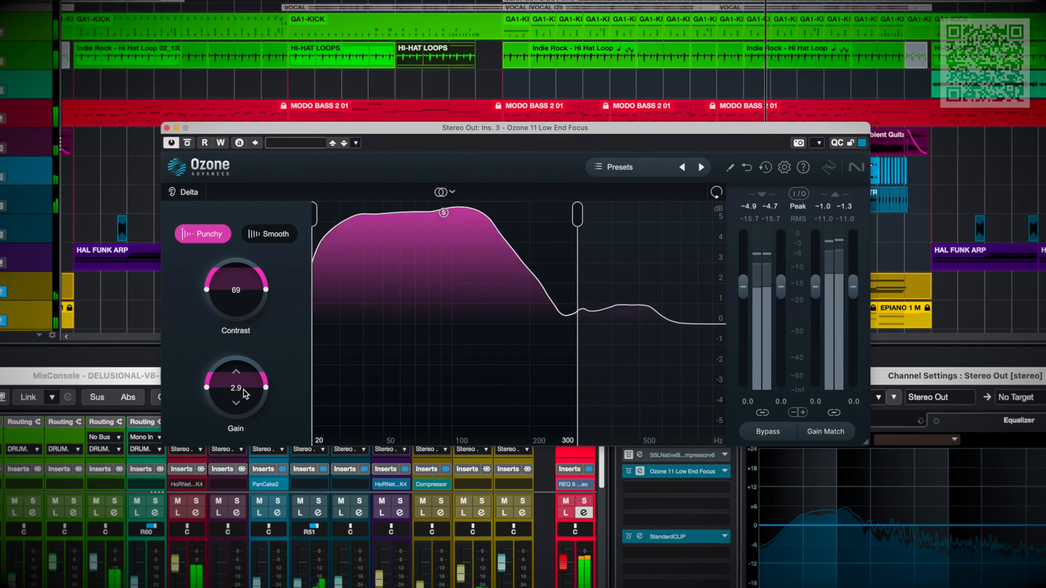
pyautogui.click(240, 403)
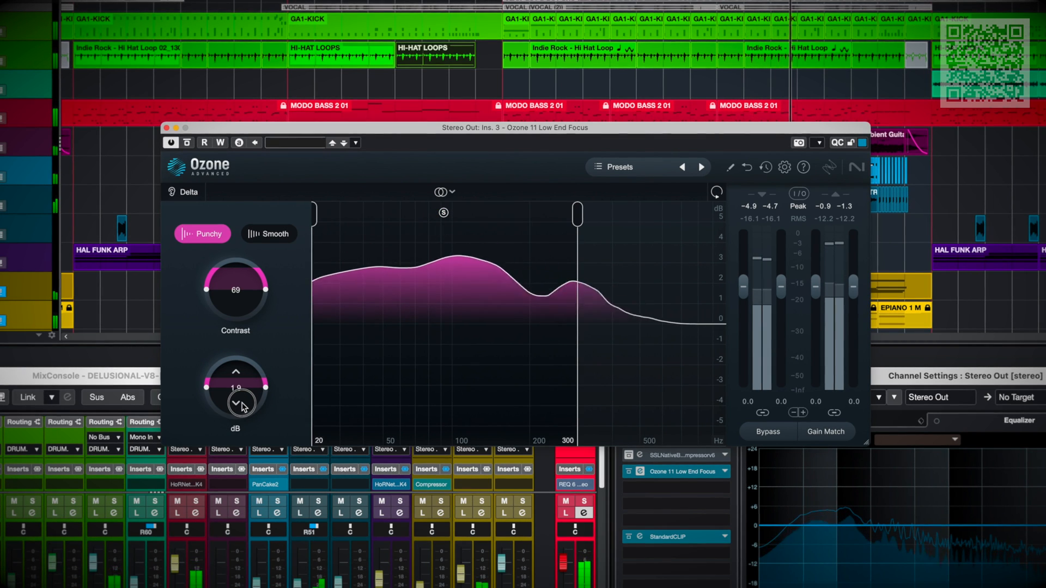
# Reset the Contrast to 0, and compare a Gain of 0.0 dB with 1.9 dB
pyautogui.doubleClick(236, 326)
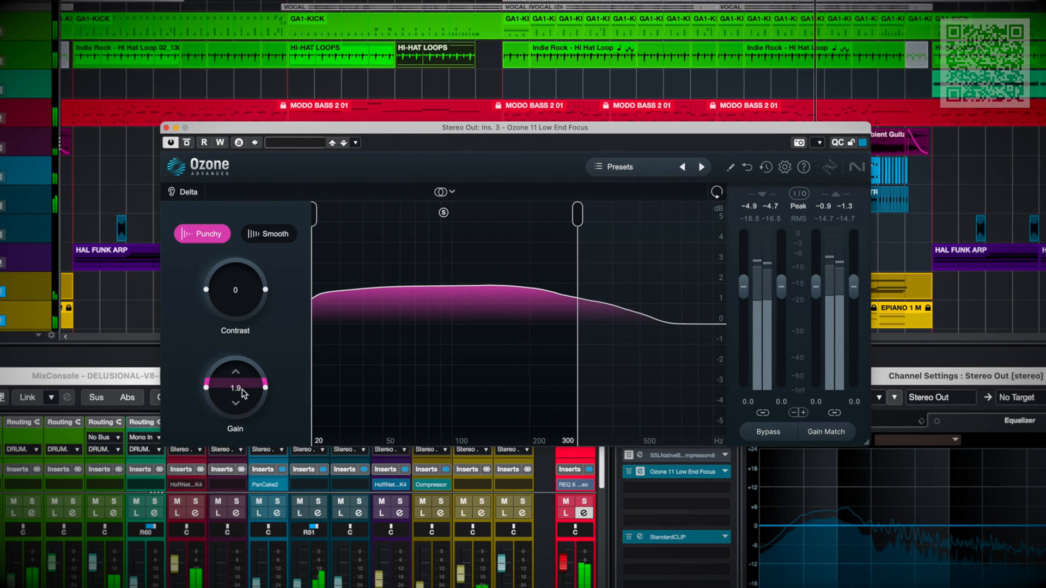
pyautogui.moveTo(249, 391); pyautogui.dragTo(248, 384)
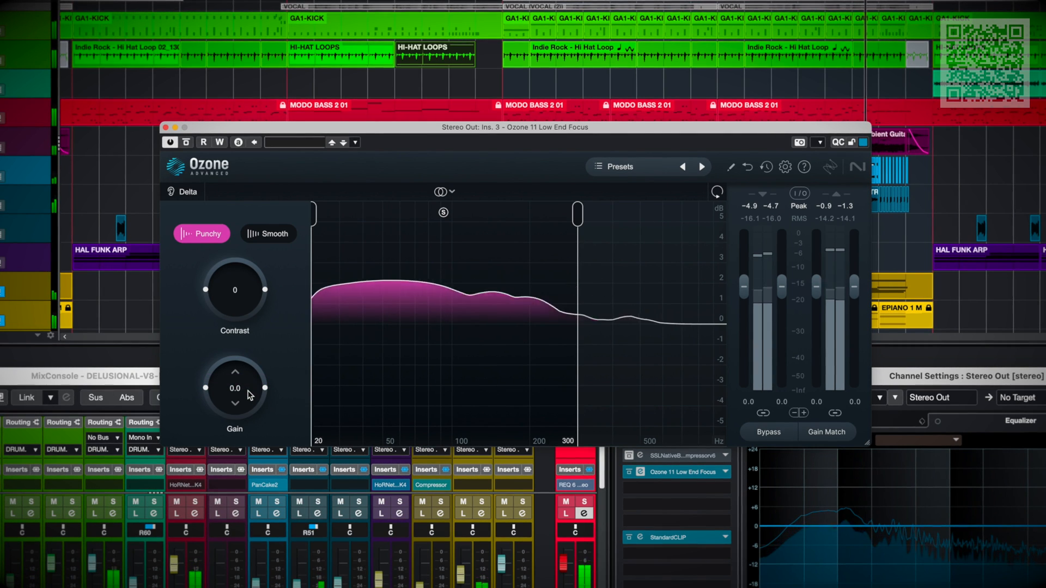
pyautogui.moveTo(250, 400); pyautogui.dragTo(229, 392)
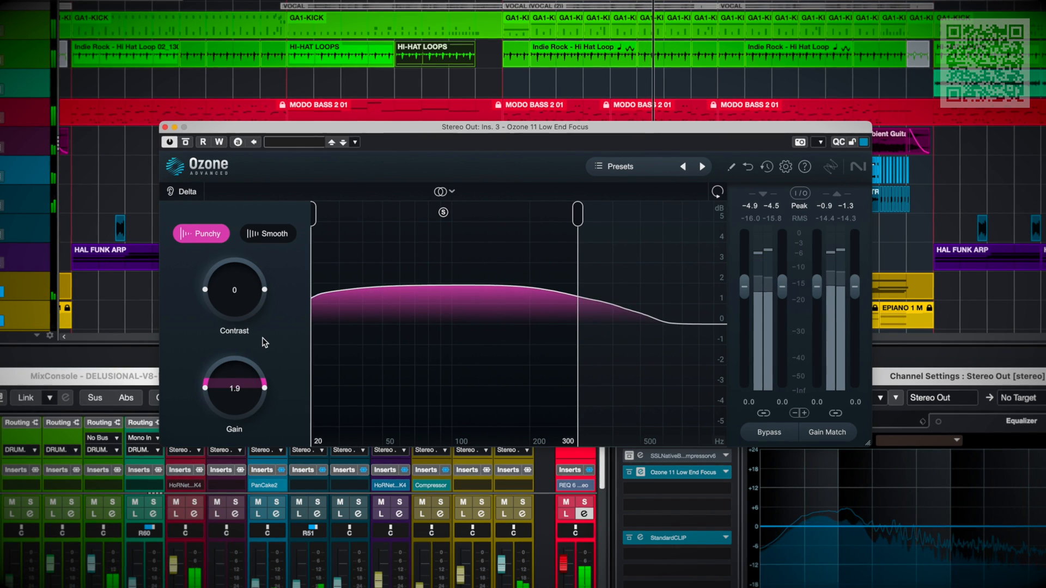
# Audition the Contrast at negative and positive amounts, lowering it to about -65 and raising it to 62
pyautogui.click(247, 293)
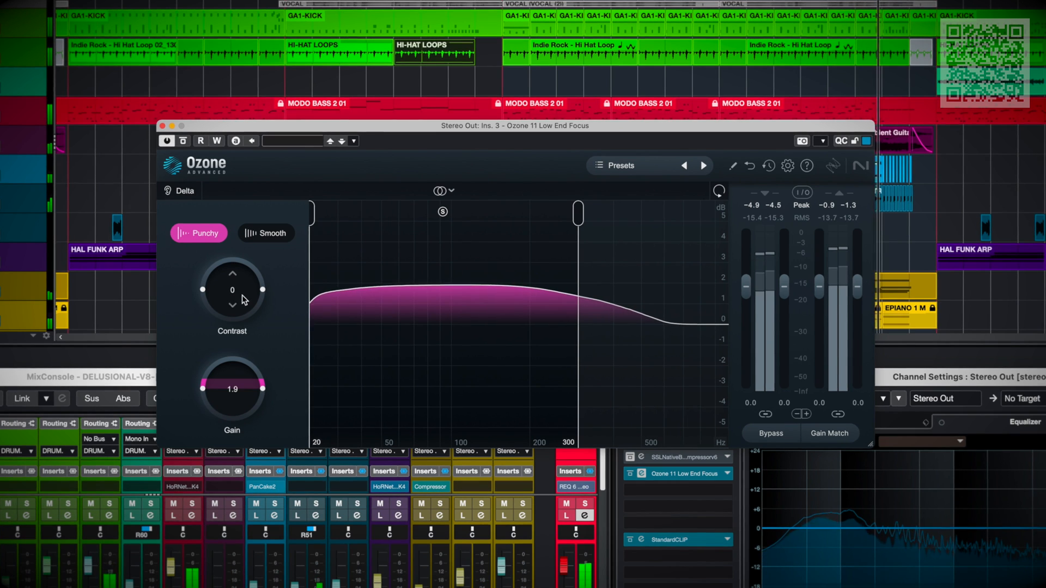
pyautogui.moveTo(242, 295); pyautogui.dragTo(241, 350)
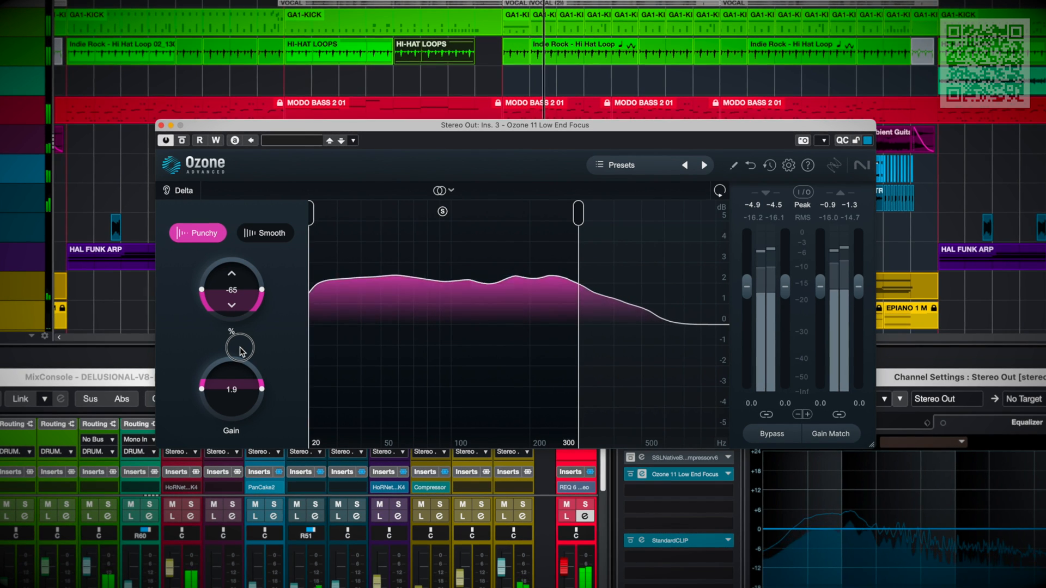
pyautogui.moveTo(232, 290); pyautogui.dragTo(229, 211)
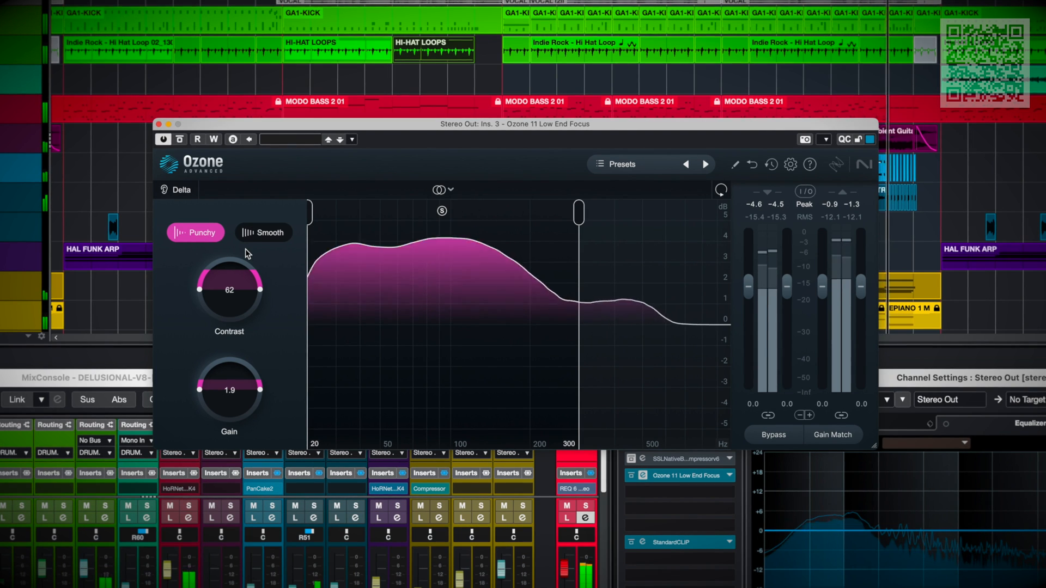
# Set the Contrast to 58 and the Gain to 2.3 dB, and compare the result with the bypassed signal
pyautogui.doubleClick(241, 296)
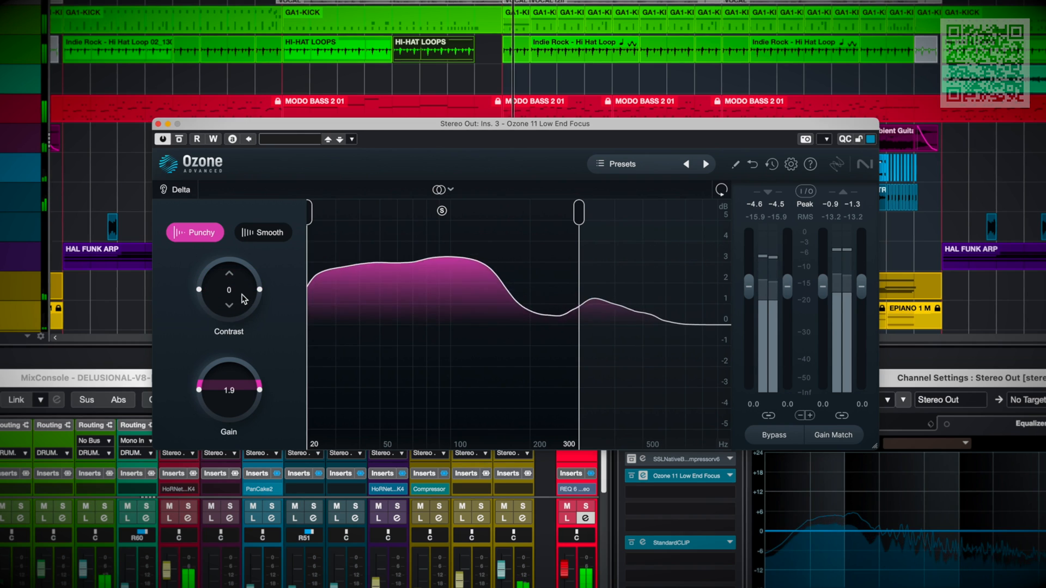
pyautogui.moveTo(235, 297); pyautogui.dragTo(233, 249)
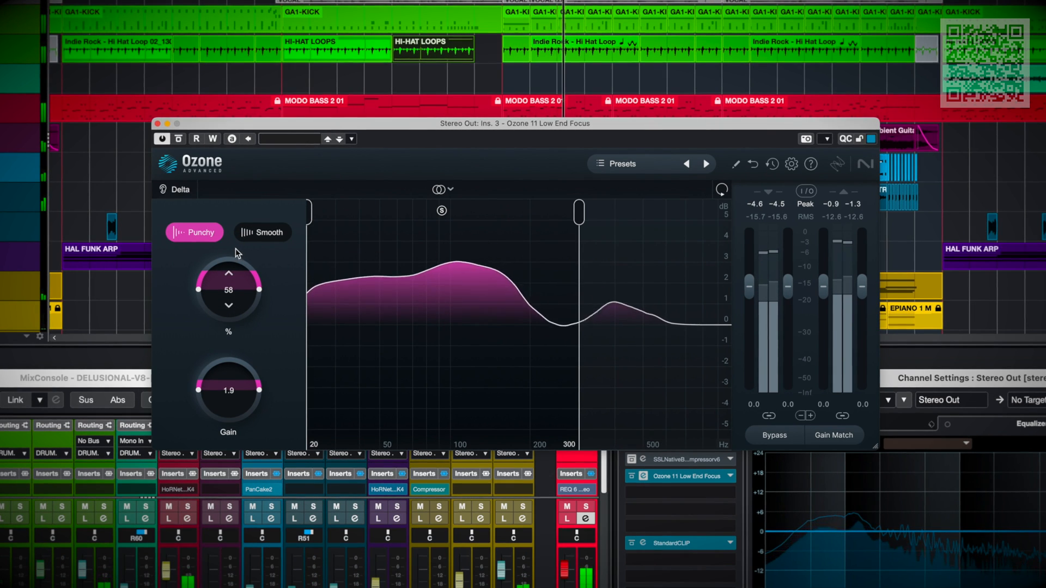
pyautogui.moveTo(252, 391); pyautogui.dragTo(252, 386)
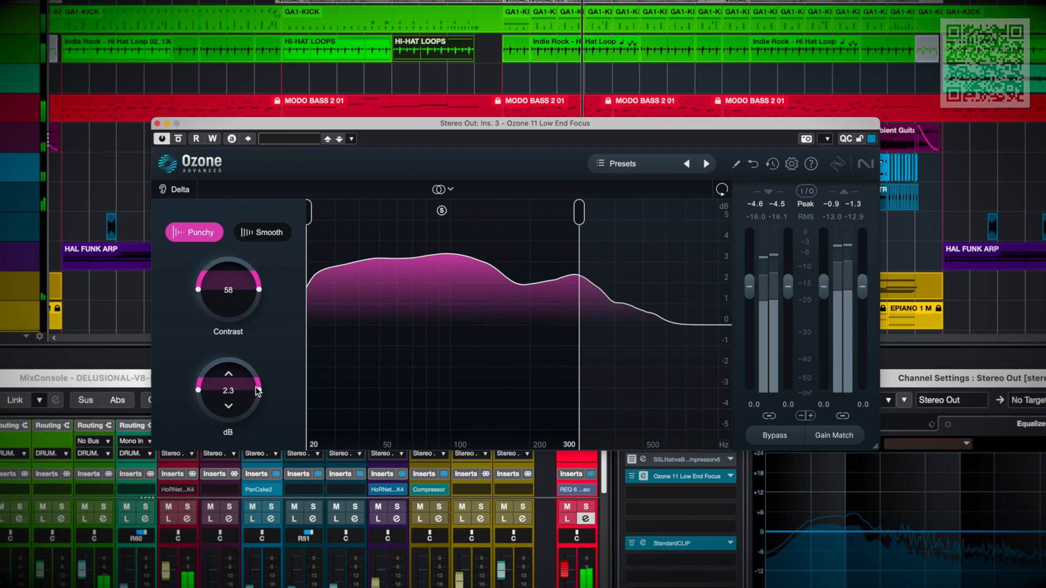
pyautogui.click(780, 438)
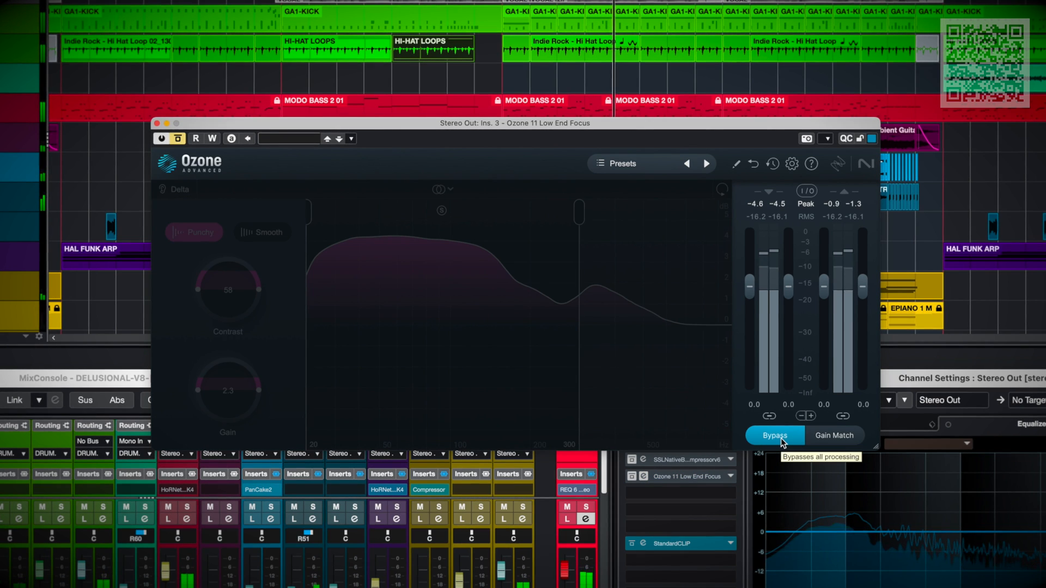
pyautogui.click(780, 439)
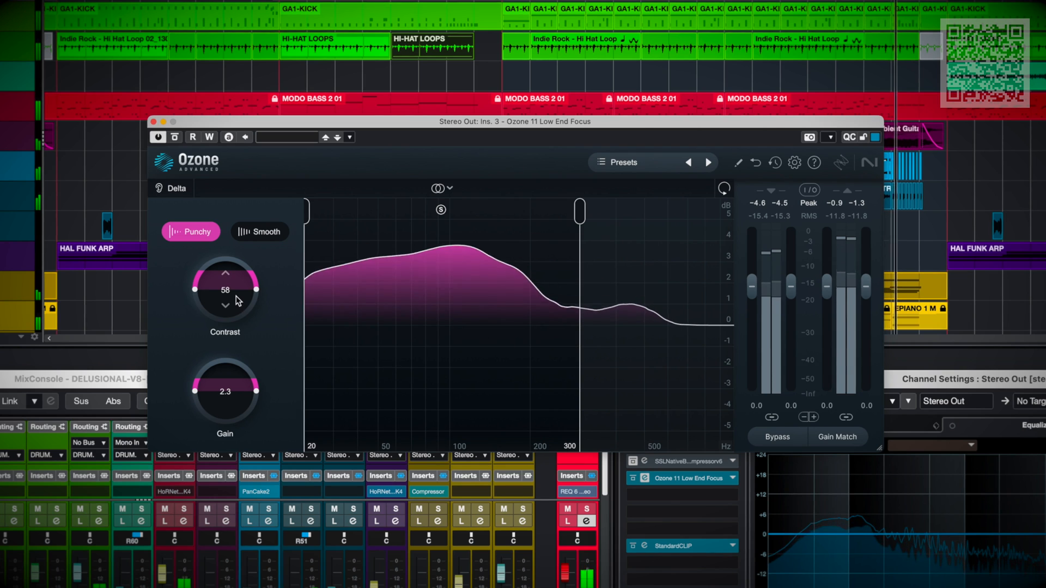
# Raise the Contrast to 65 and compare the processed low end against the bypassed signal
pyautogui.moveTo(237, 295); pyautogui.dragTo(237, 289)
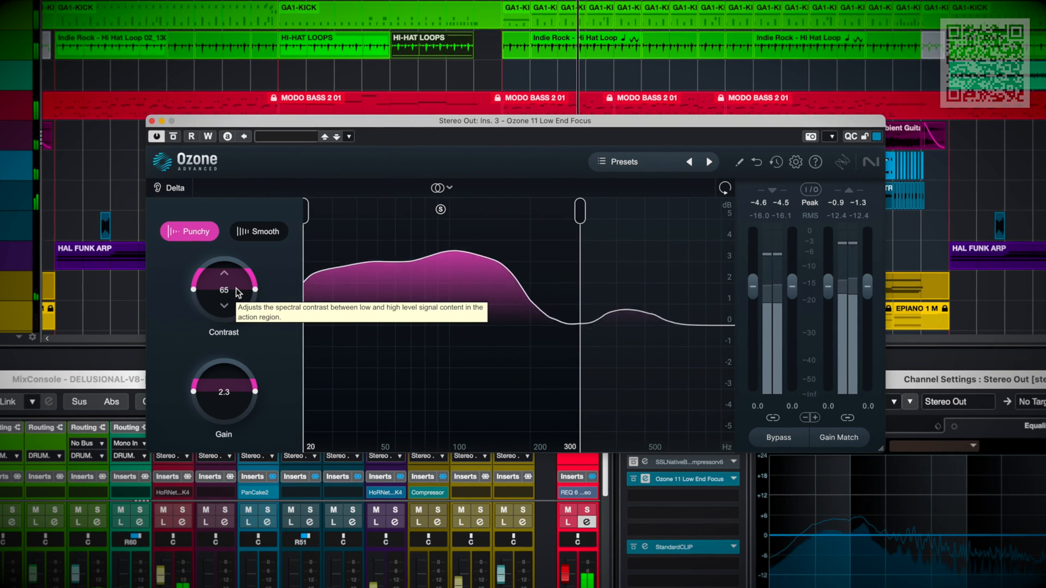
pyautogui.click(779, 438)
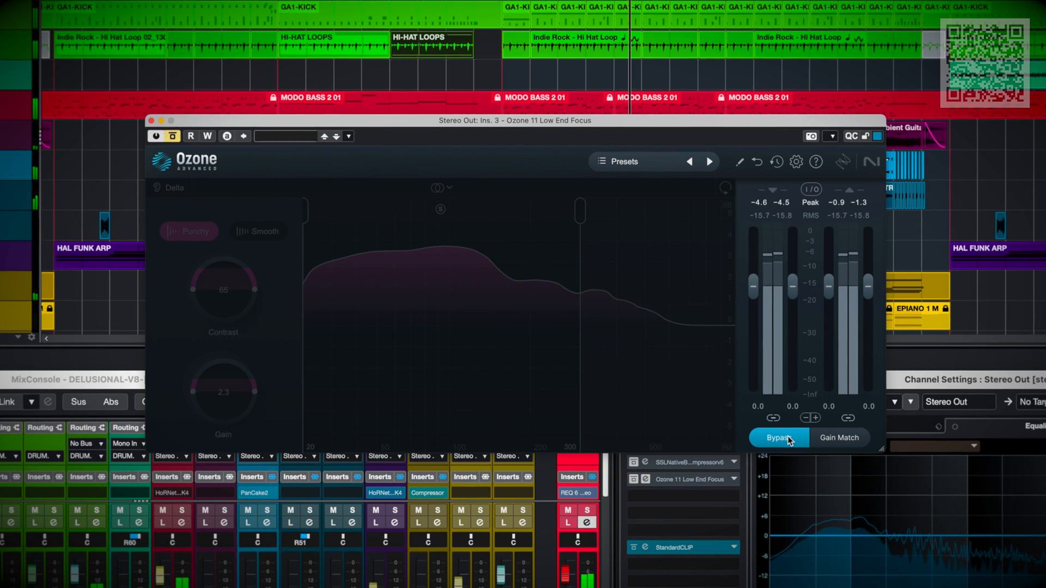
pyautogui.click(787, 440)
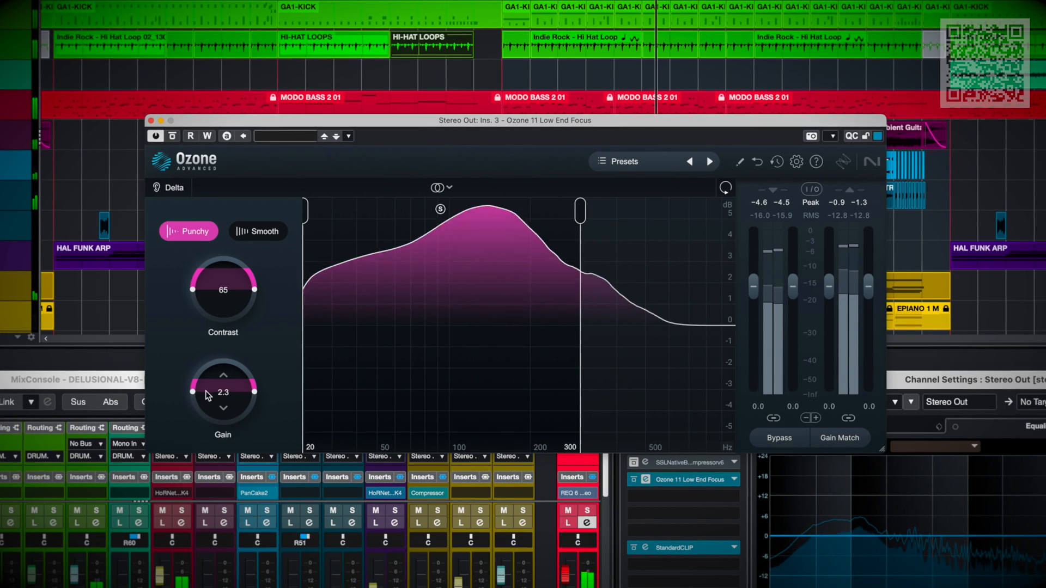
# Lower the Gain to 2.0 dB and push the Contrast to its maximum of 100
pyautogui.moveTo(218, 381)
pyautogui.mouseDown()
pyautogui.moveTo(213, 358)
pyautogui.moveTo(220, 397)
pyautogui.mouseUp()
pyautogui.moveTo(226, 295); pyautogui.dragTo(227, 263)
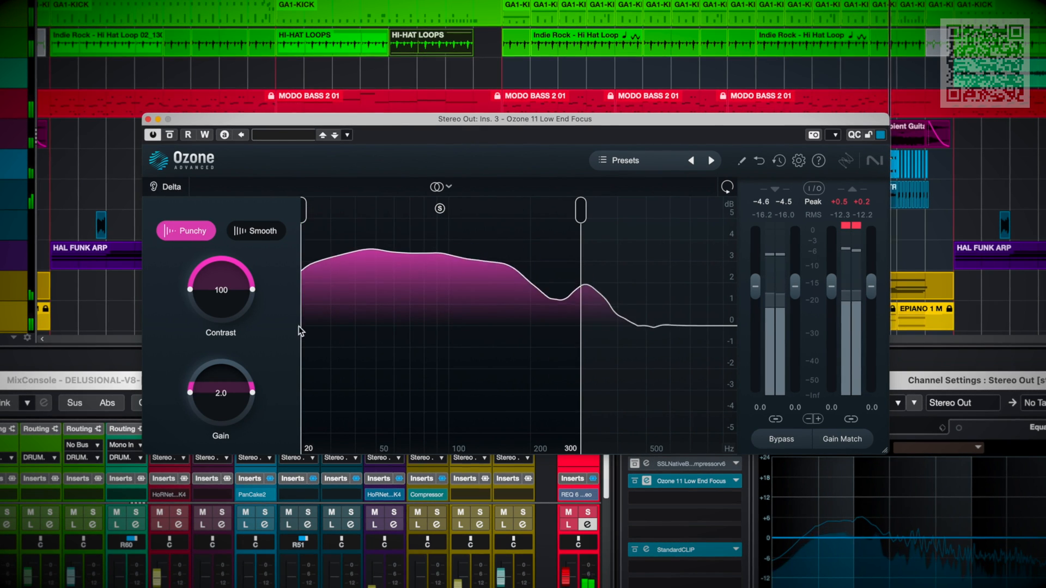
# Bring the Contrast down and settle it at 70, and compare the processing with the bypassed signal
pyautogui.moveTo(227, 288); pyautogui.dragTo(248, 328)
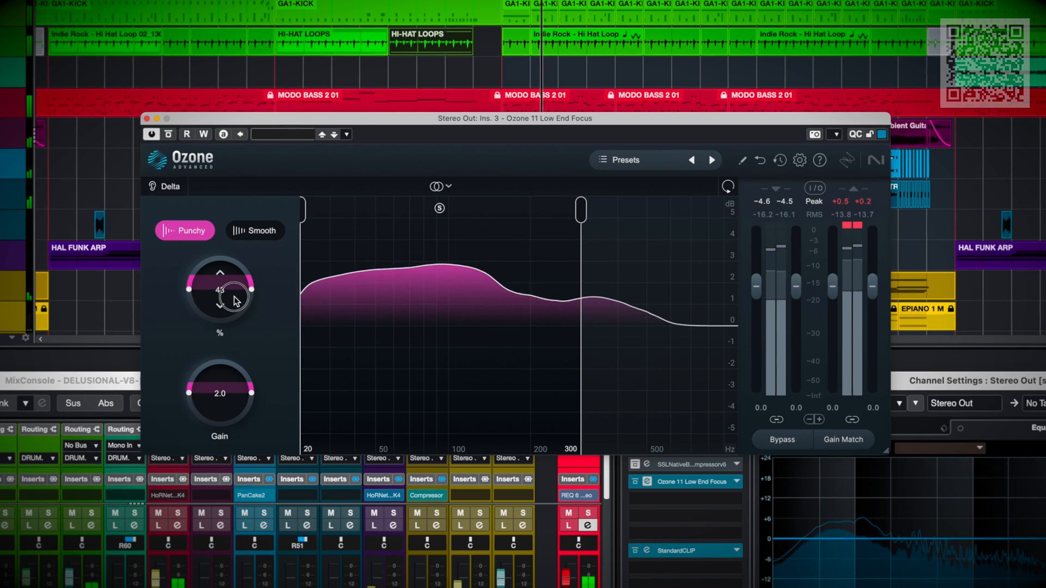
pyautogui.moveTo(235, 306); pyautogui.dragTo(235, 287)
pyautogui.moveTo(236, 281)
pyautogui.mouseDown()
pyautogui.moveTo(237, 267)
pyautogui.moveTo(221, 280)
pyautogui.mouseUp()
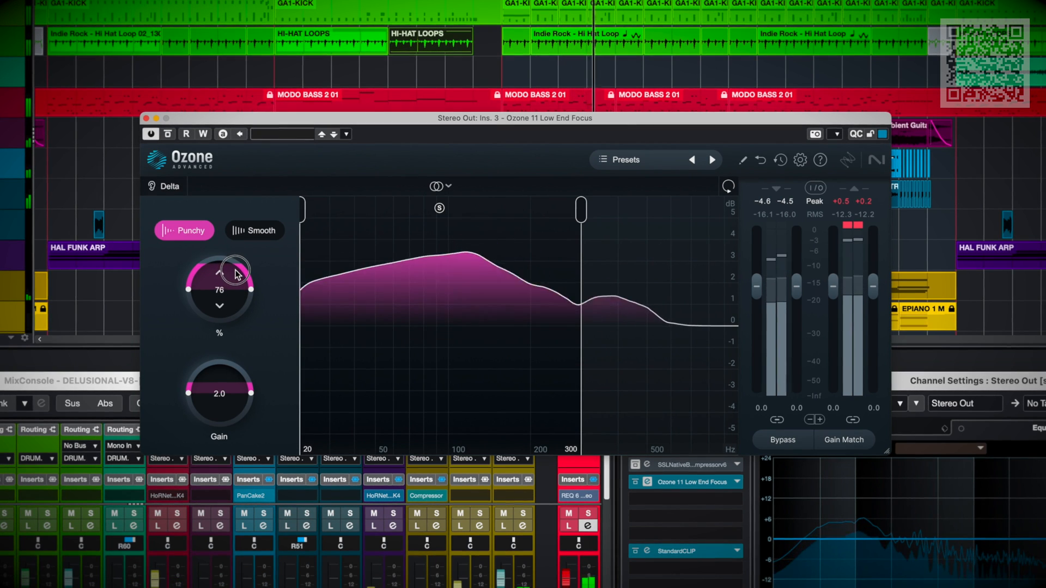
pyautogui.click(783, 439)
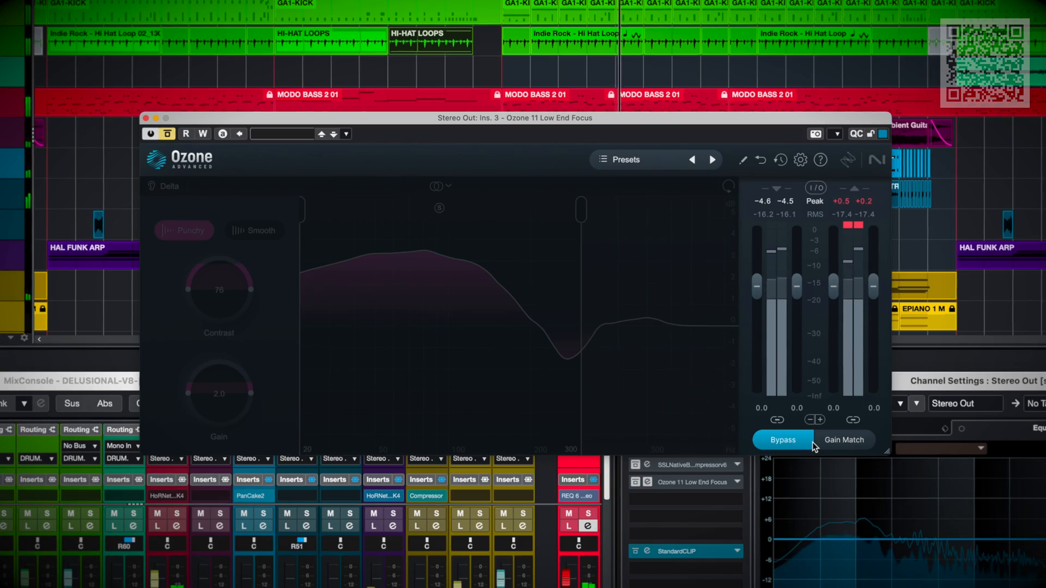
pyautogui.click(795, 446)
# Lower the Contrast to 51, and stop and restart the project playback
pyautogui.moveTo(208, 305); pyautogui.dragTo(208, 311)
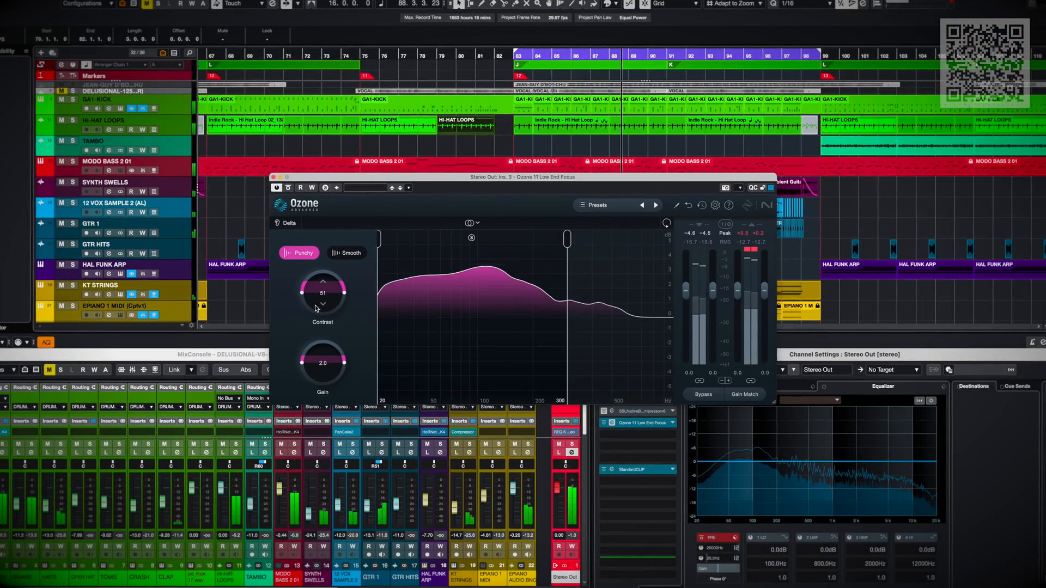
pyautogui.press('space')
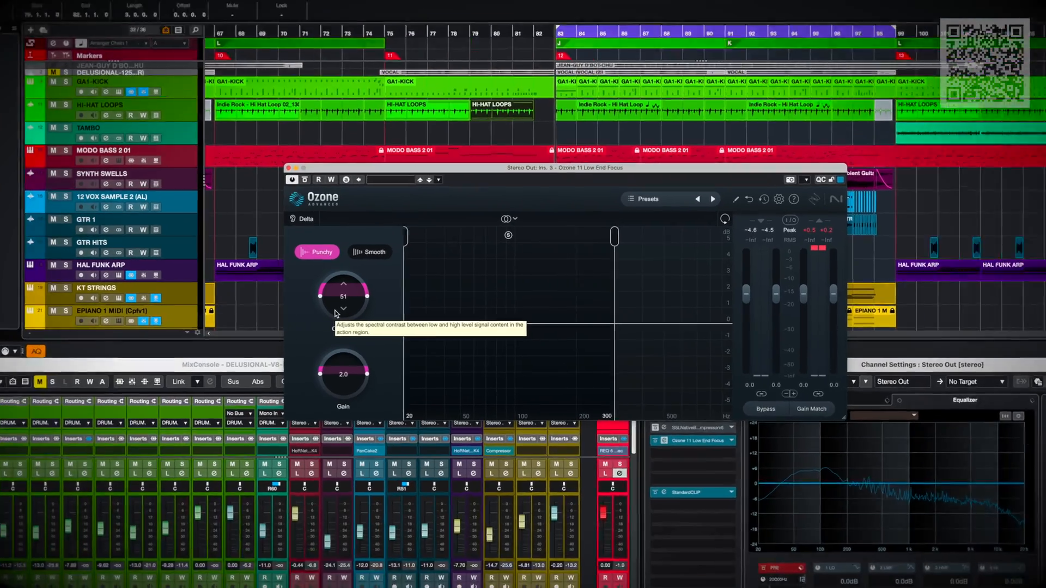
pyautogui.press('space')
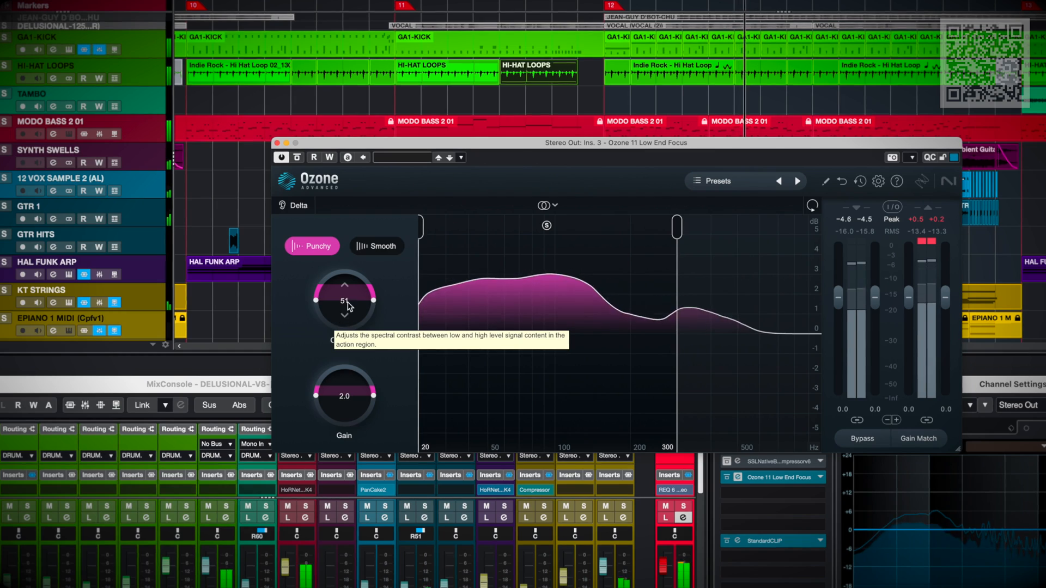
# Set the Contrast to a negative amount of -79 and compare the result with the bypassed signal
pyautogui.moveTo(352, 303); pyautogui.dragTo(342, 352)
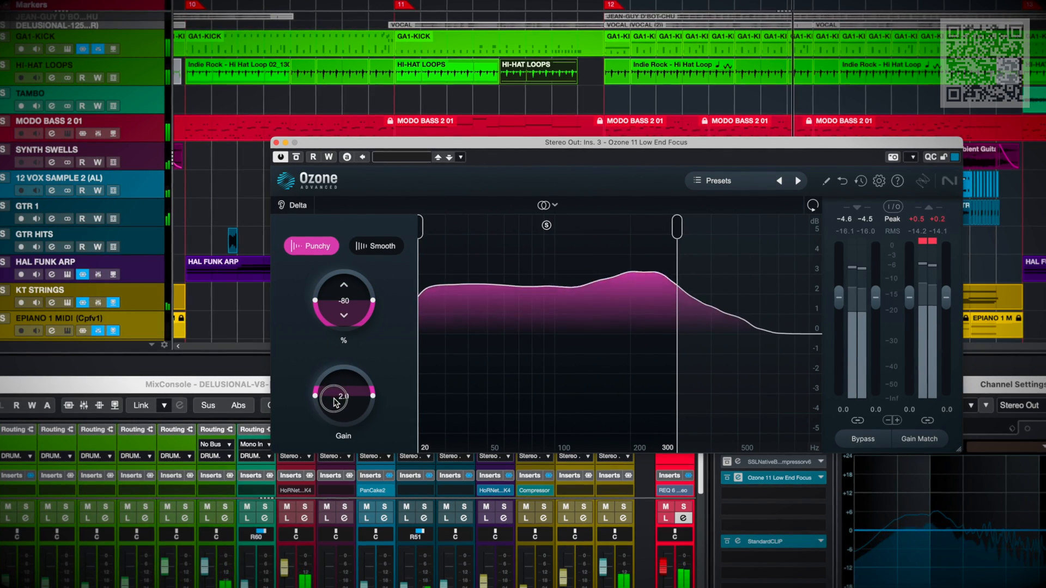
pyautogui.click(864, 440)
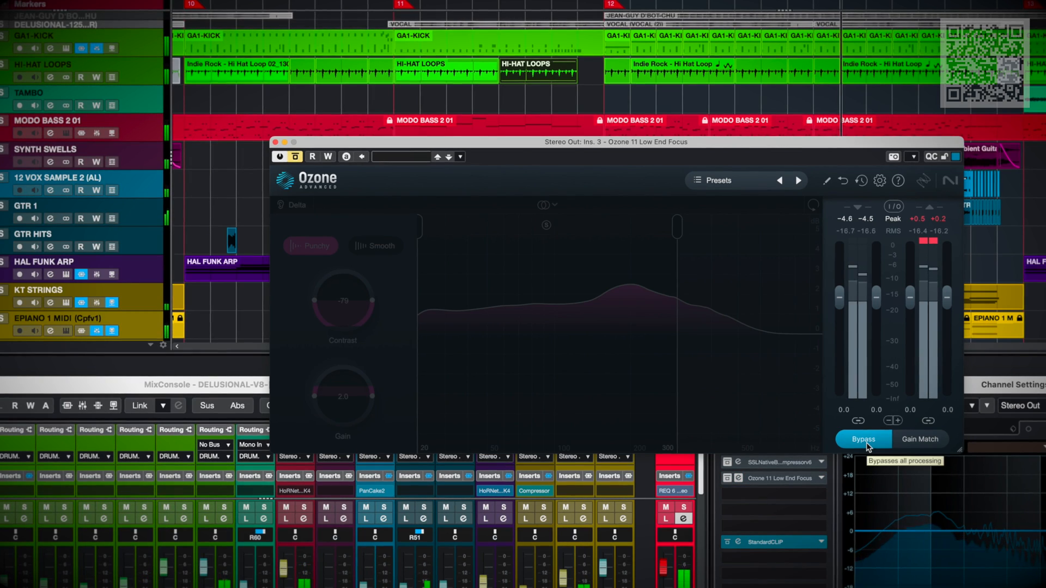
pyautogui.click(866, 443)
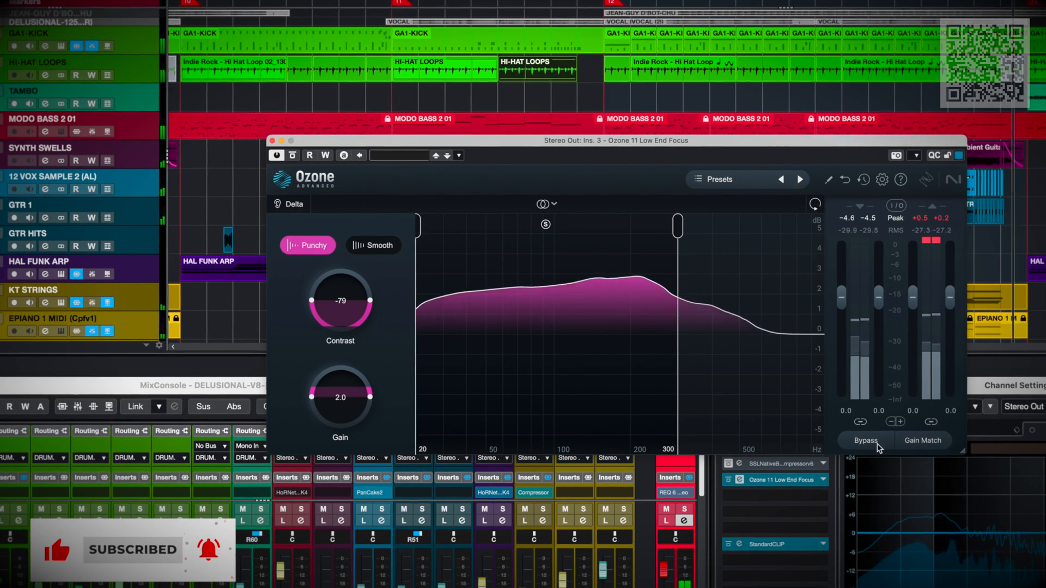
# Bypass and re-enable the processing once more, and ease the negative Contrast to -65
pyautogui.click(872, 441)
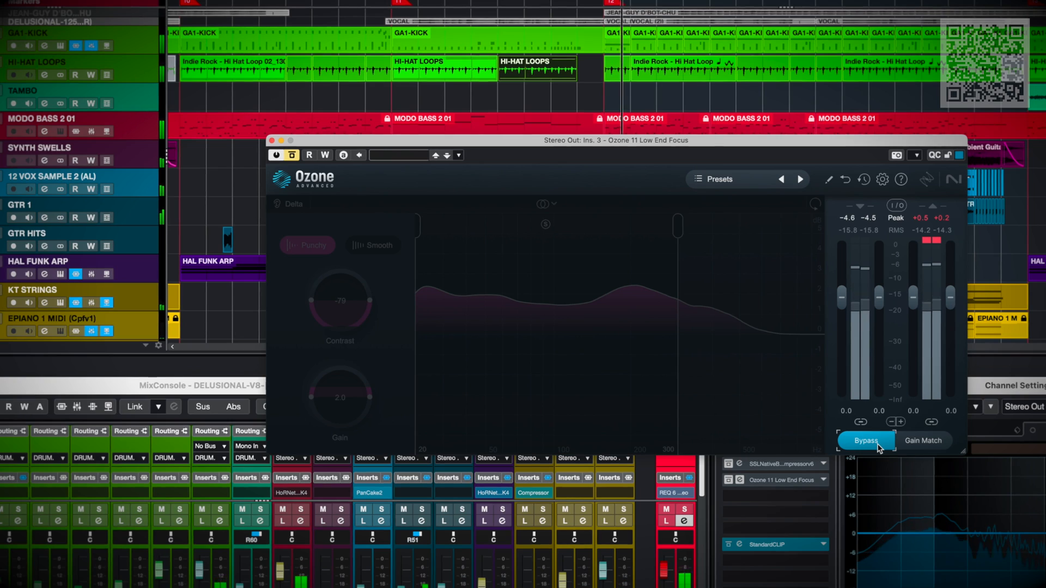
pyautogui.click(877, 444)
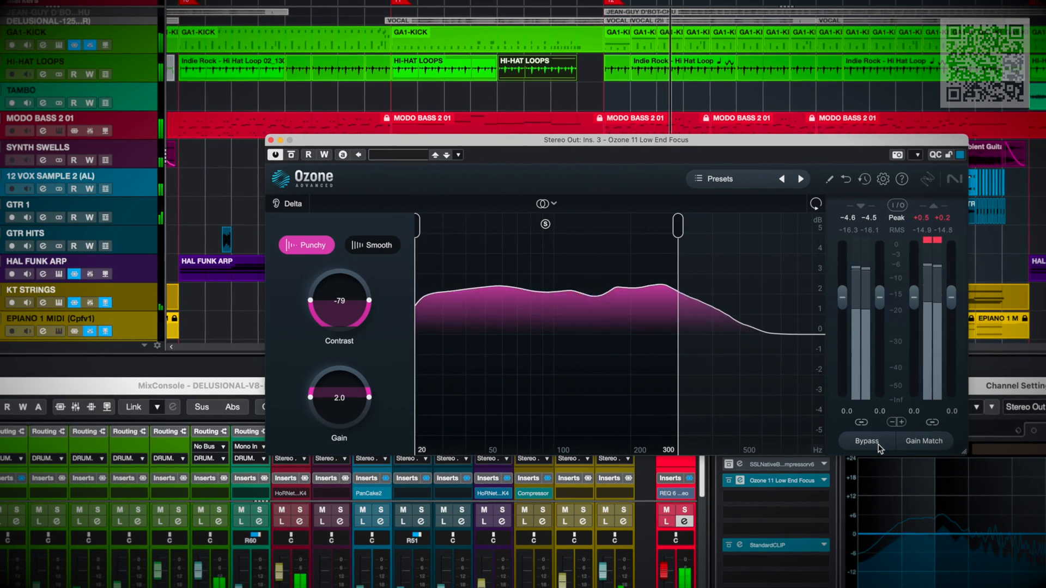
pyautogui.moveTo(362, 323); pyautogui.dragTo(363, 308)
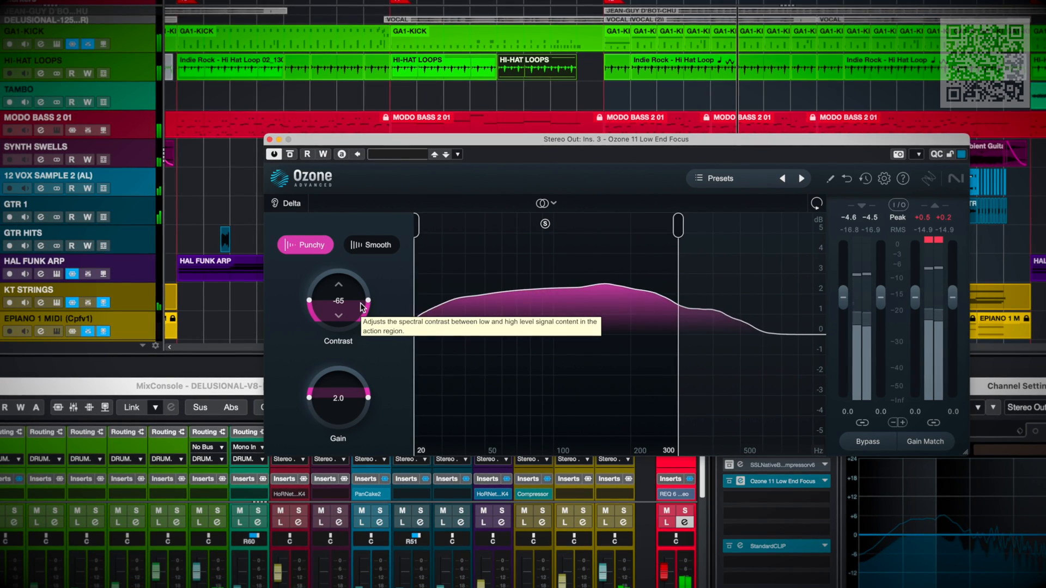
# Switch the processing to Smooth with Contrast at -62 and Gain at 1.7, and compare it with the bypassed signal during playback
pyautogui.press('space')
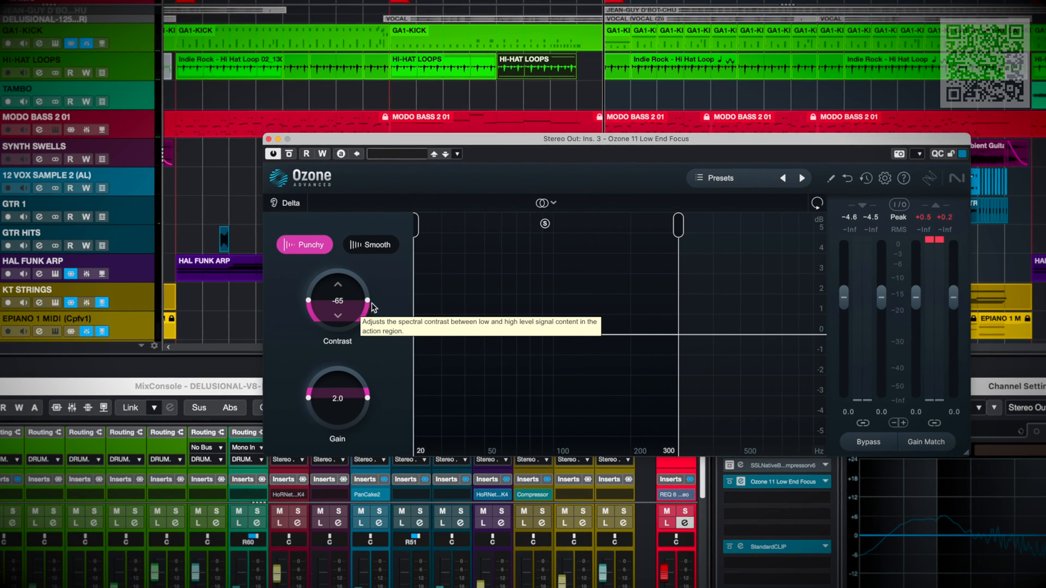
pyautogui.click(378, 252)
pyautogui.press('space')
pyautogui.moveTo(351, 406); pyautogui.dragTo(352, 385)
pyautogui.moveTo(348, 315); pyautogui.dragTo(354, 396)
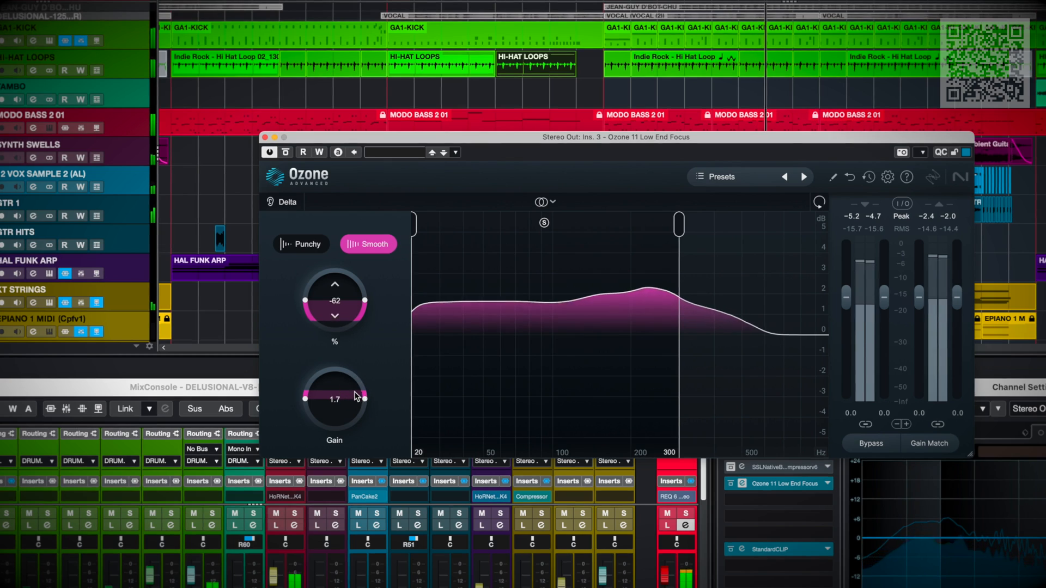
pyautogui.click(866, 447)
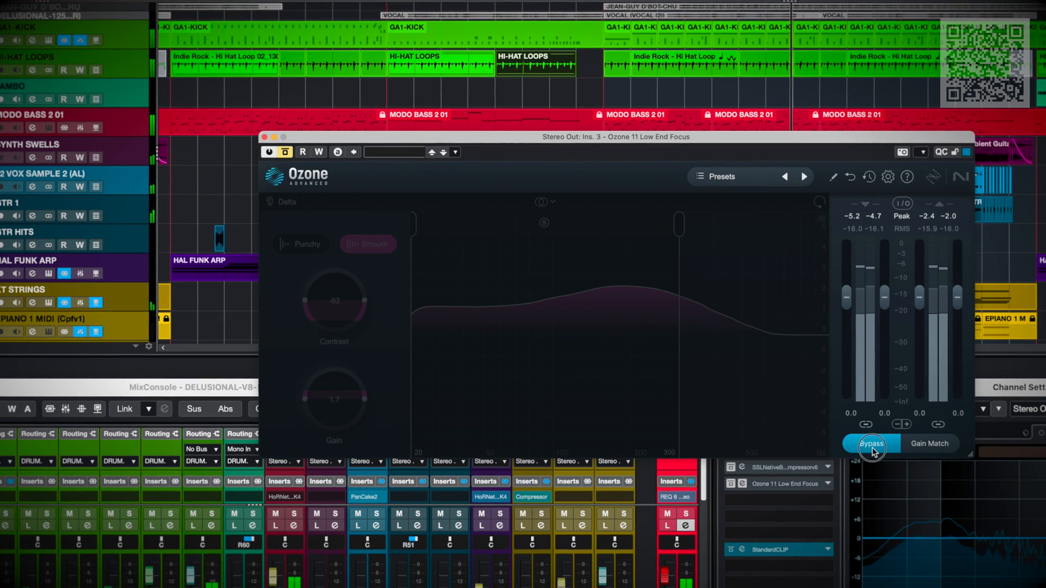
pyautogui.click(872, 446)
# Try the Smooth mode with the Contrast raised to 100, and ease it back to 63
pyautogui.moveTo(359, 294); pyautogui.dragTo(357, 166)
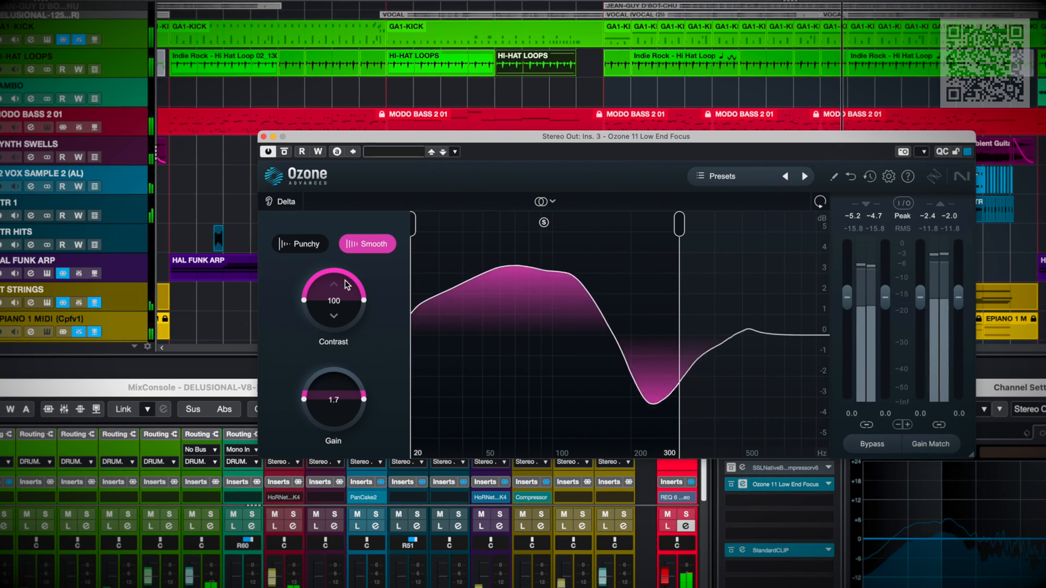
pyautogui.moveTo(348, 286); pyautogui.dragTo(349, 309)
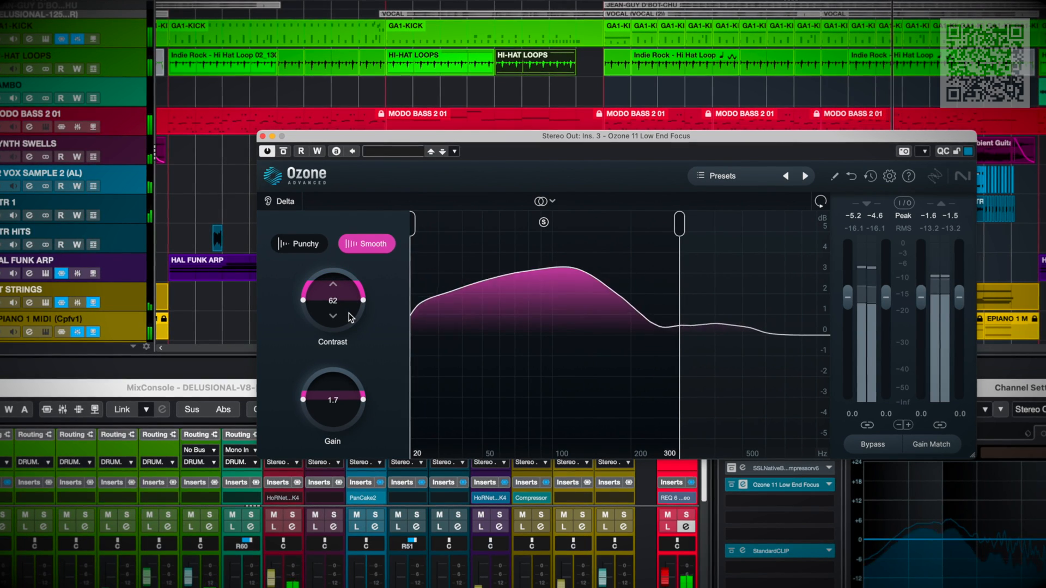
pyautogui.moveTo(353, 307)
pyautogui.mouseDown()
pyautogui.moveTo(353, 321)
pyautogui.moveTo(353, 310)
pyautogui.mouseUp()
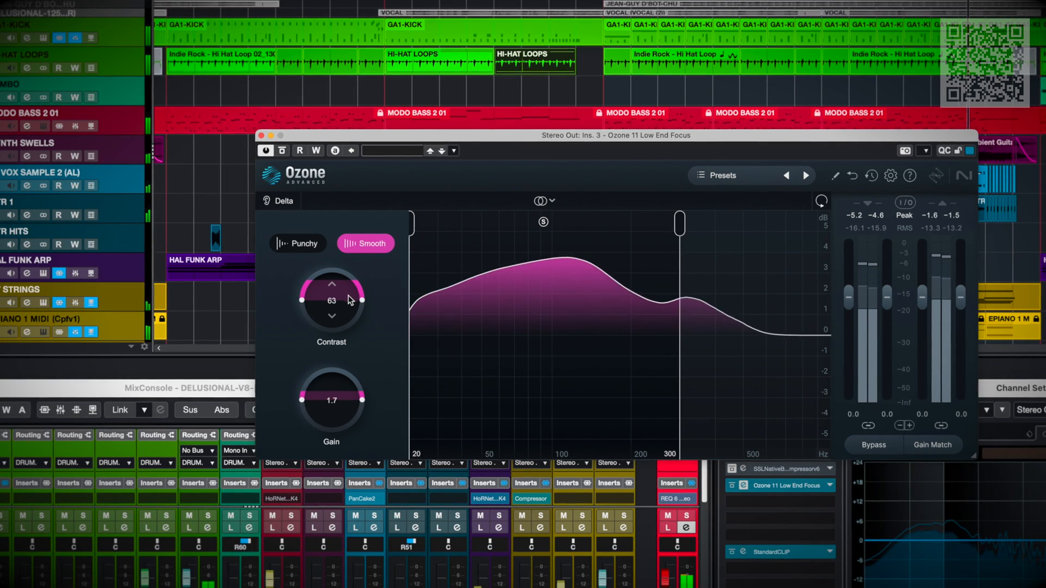
# Set the Contrast to -57 in Smooth mode and compare the result repeatedly with the bypassed signal
pyautogui.moveTo(349, 301); pyautogui.dragTo(347, 394)
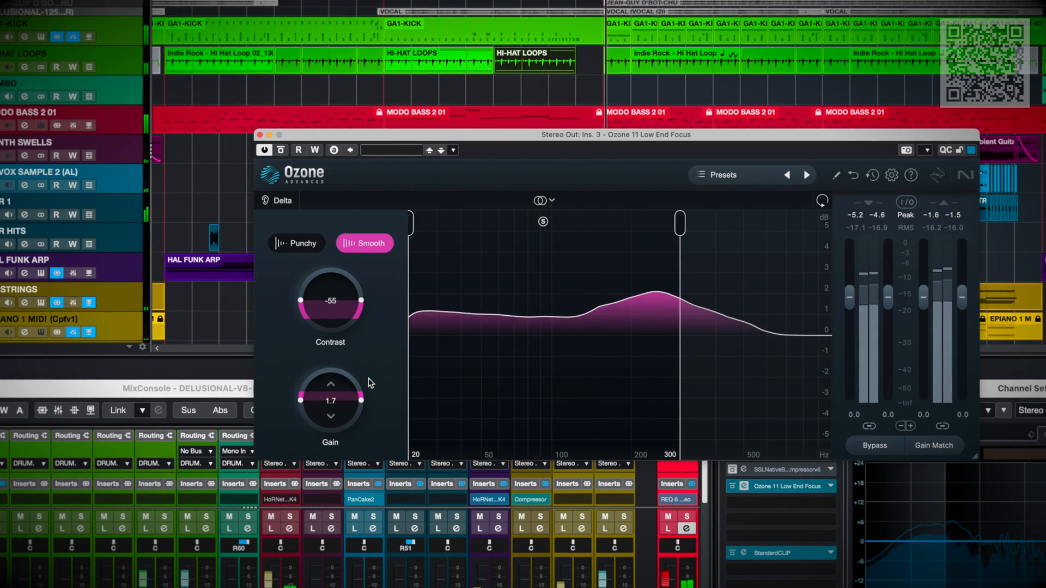
pyautogui.moveTo(357, 319); pyautogui.dragTo(357, 322)
pyautogui.click(877, 448)
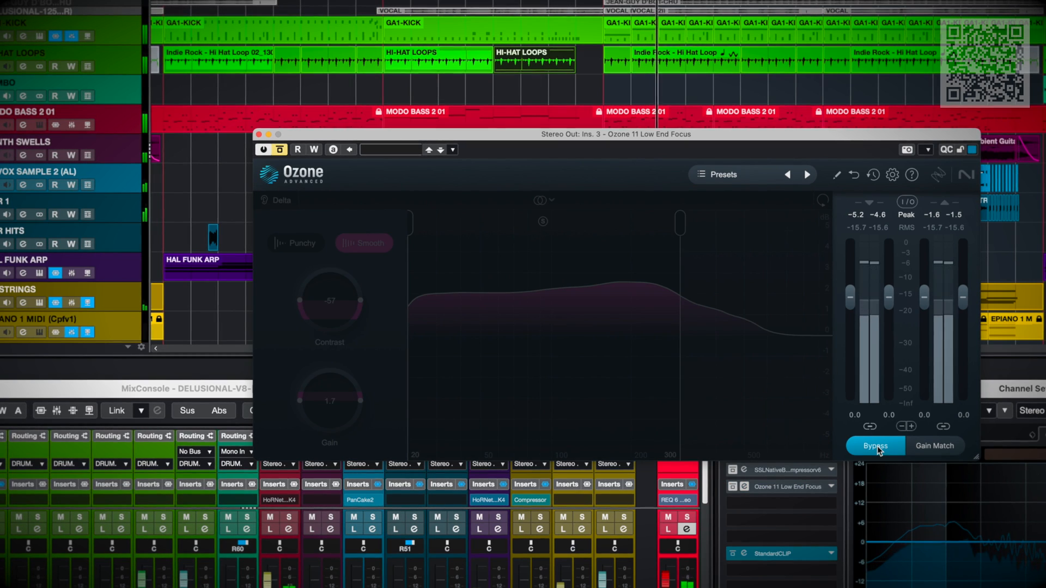
pyautogui.click(877, 447)
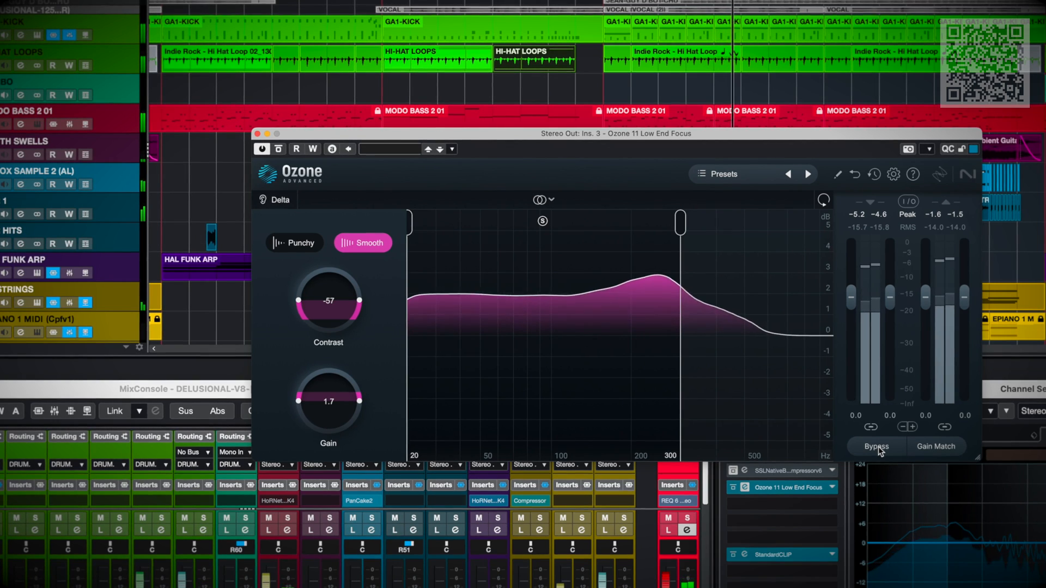
pyautogui.click(877, 449)
pyautogui.click(879, 449)
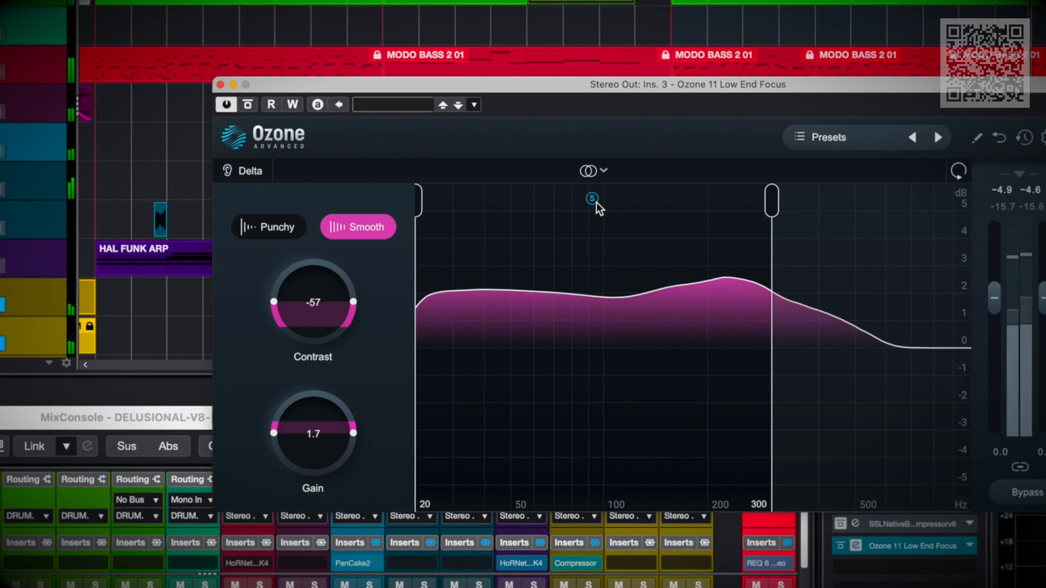
# Solo the action region in Punchy mode, and narrow and shift it to cover 42 to 124 Hz
pyautogui.click(596, 200)
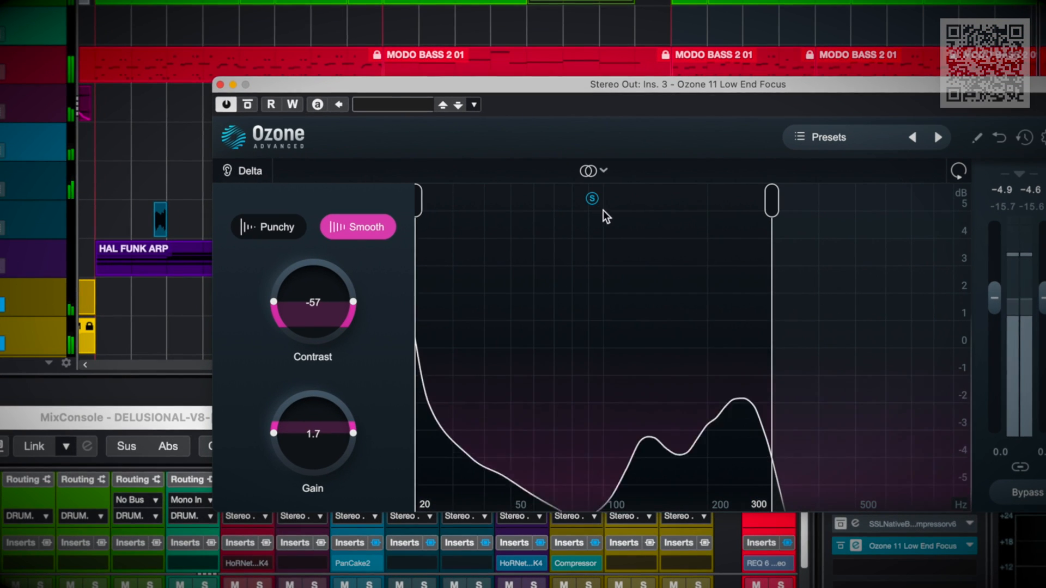
pyautogui.click(270, 227)
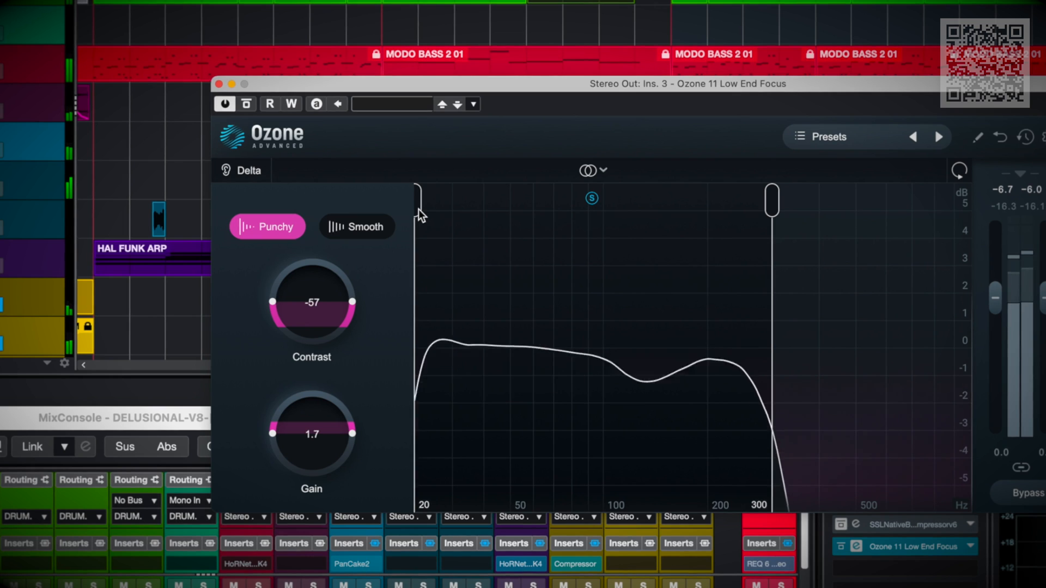
pyautogui.moveTo(421, 216); pyautogui.dragTo(574, 276)
pyautogui.moveTo(783, 212); pyautogui.dragTo(730, 218)
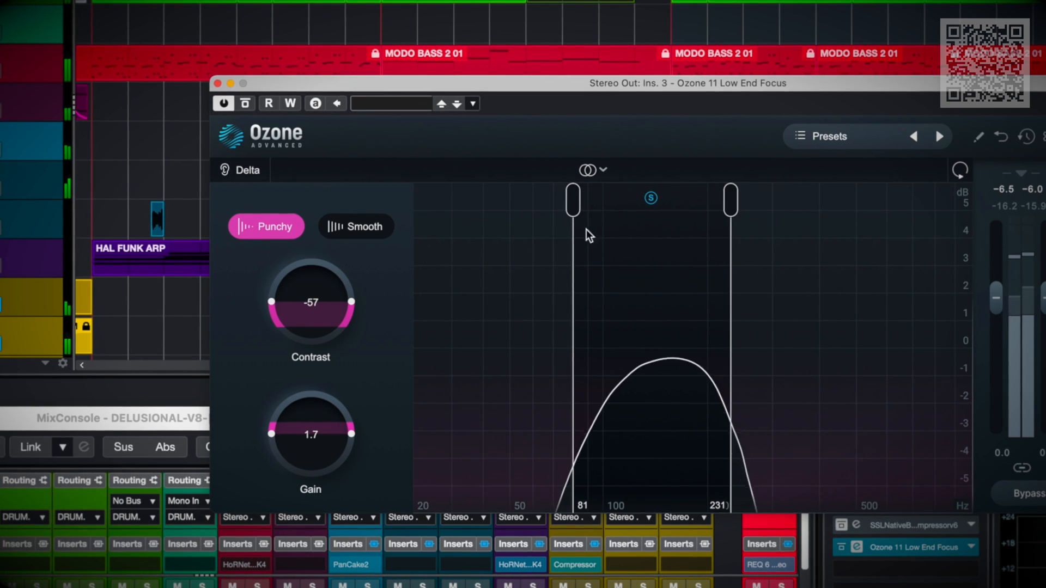
pyautogui.moveTo(573, 203); pyautogui.dragTo(570, 206)
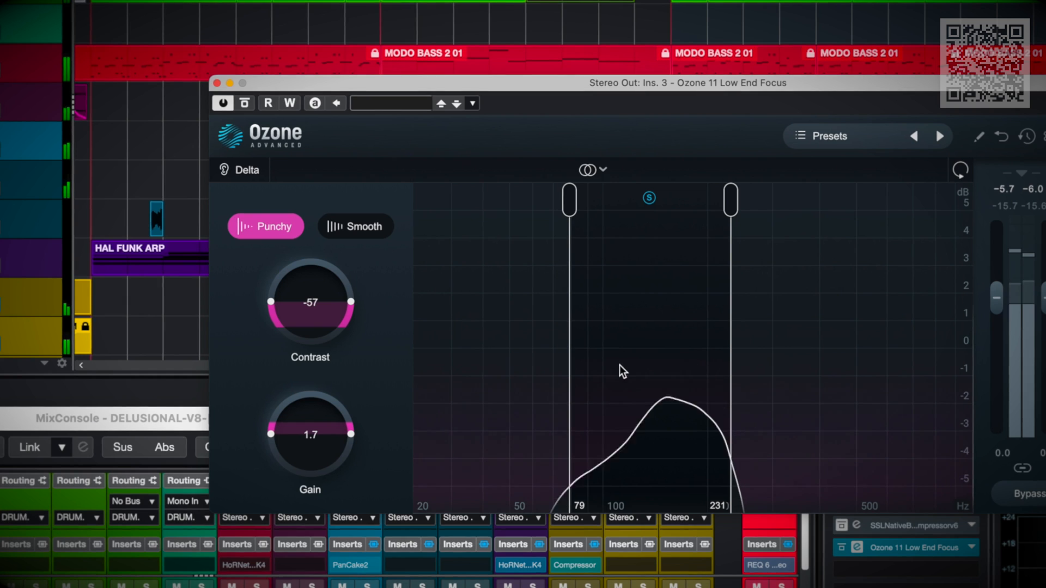
pyautogui.moveTo(633, 362); pyautogui.dragTo(542, 433)
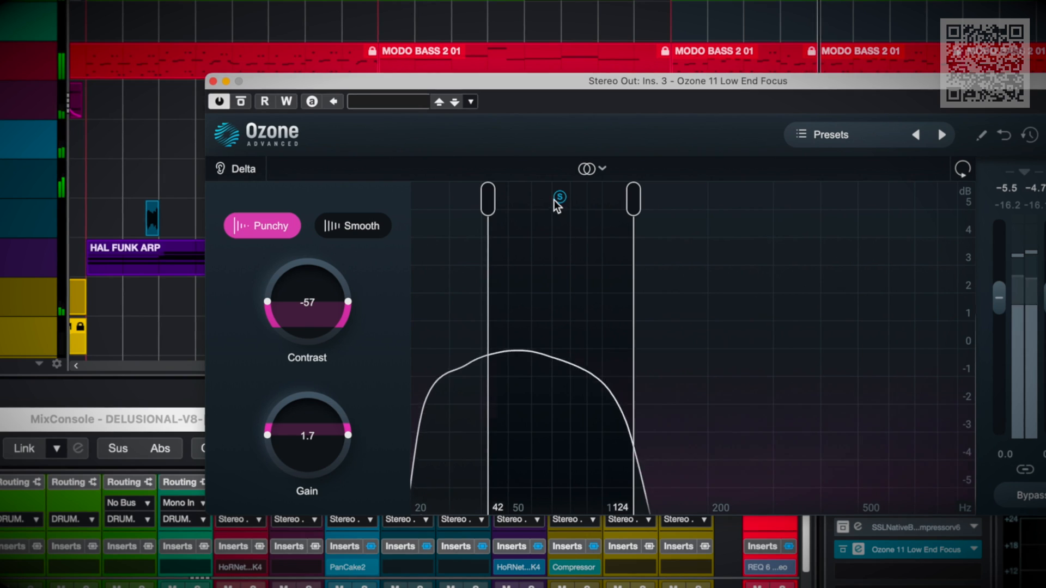
# Set the Contrast to 75 with the region solo off, and compare the narrowed region's processing with the bypassed signal
pyautogui.moveTo(327, 299); pyautogui.dragTo(328, 170)
pyautogui.click(1029, 502)
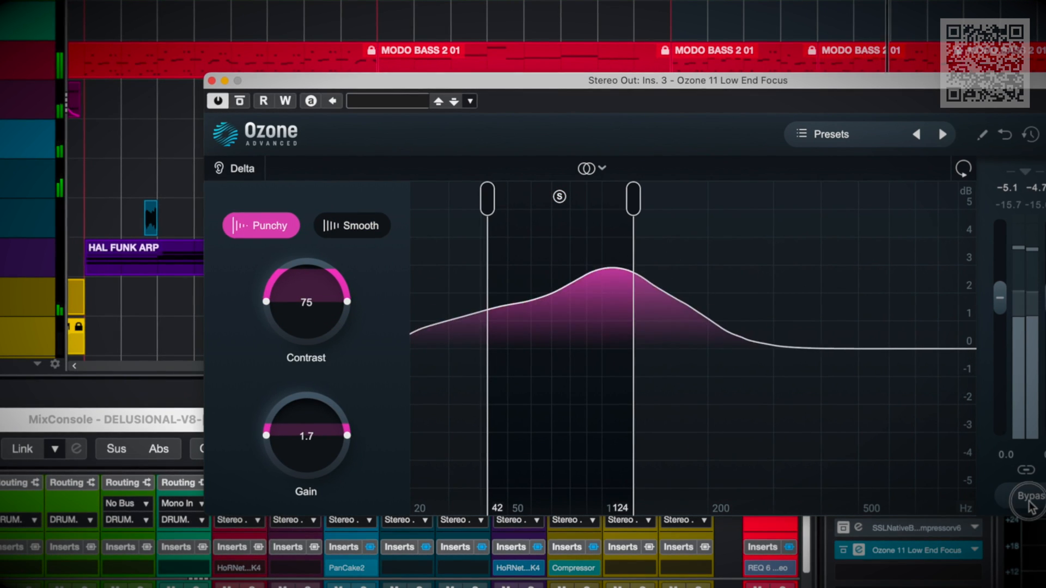
pyautogui.click(1029, 503)
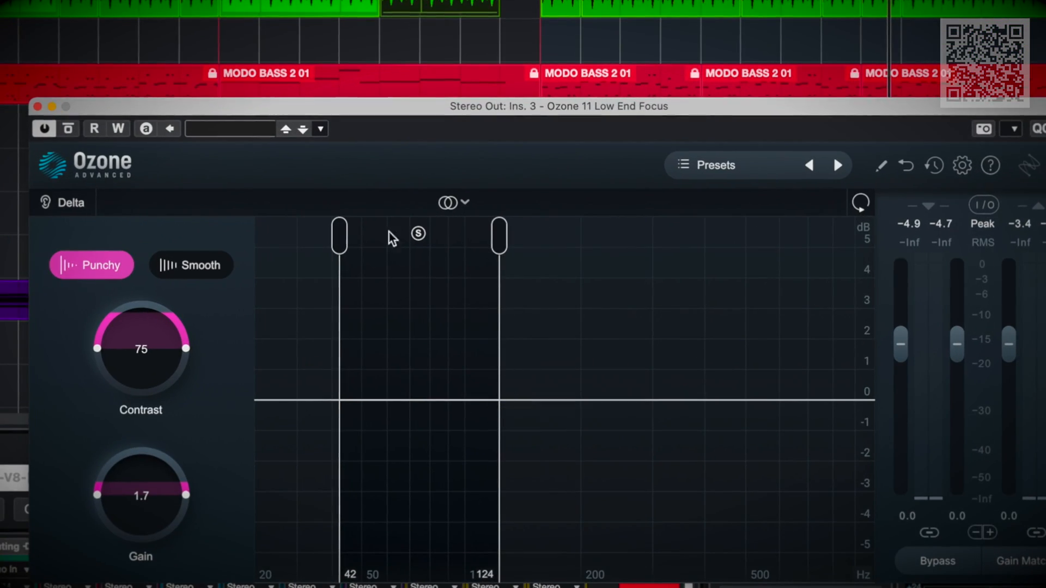
# Change the channel mode from Stereo to Mid/Side, and on to Transient/Sustain
pyautogui.click(481, 229)
pyautogui.click(471, 262)
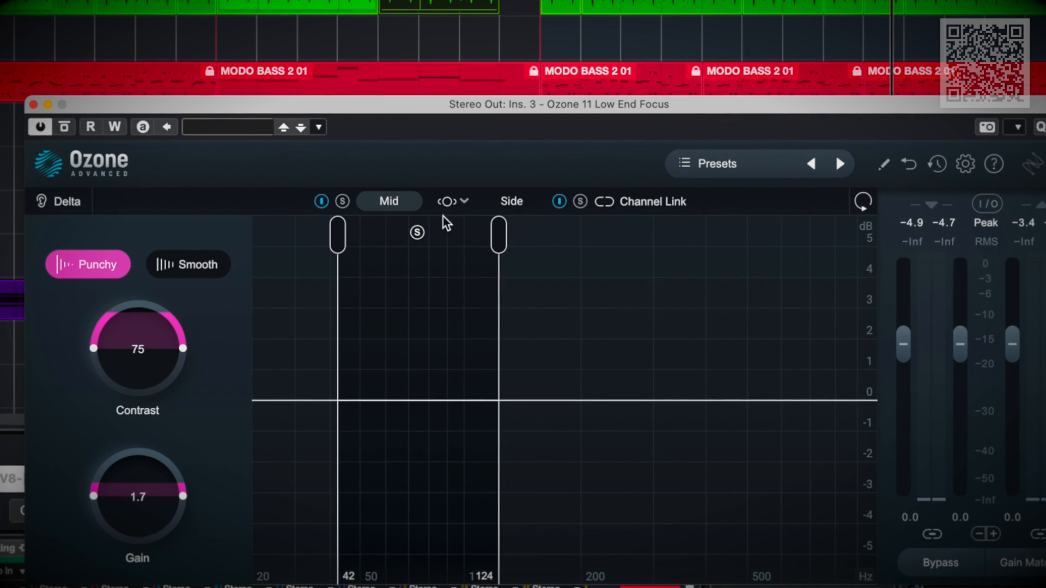
pyautogui.click(461, 201)
pyautogui.click(481, 292)
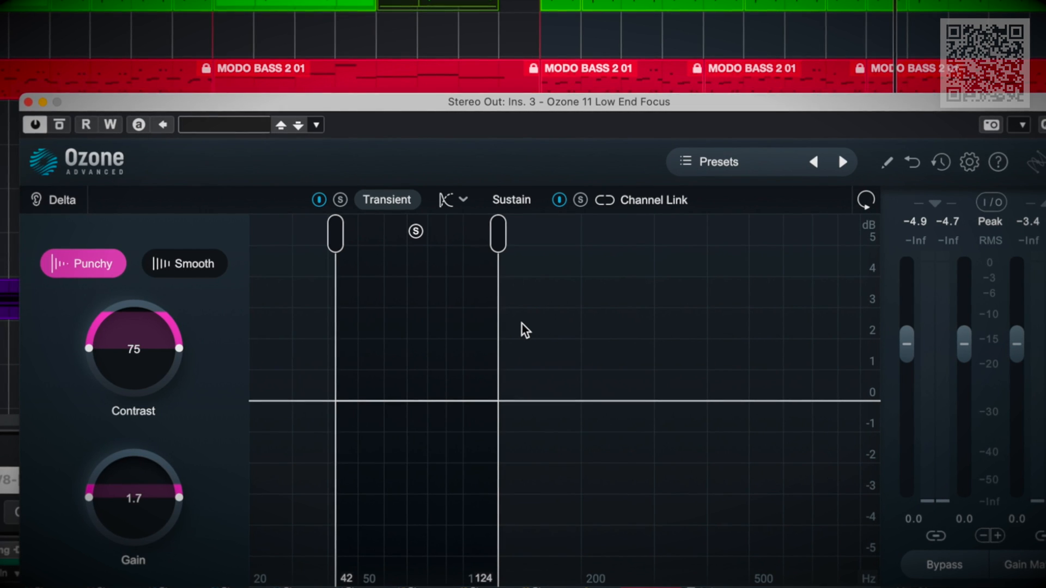
# Resume playback, reset the Transient component's Gain and Contrast to 0, and try a Contrast of -30 before resetting it
pyautogui.press('space')
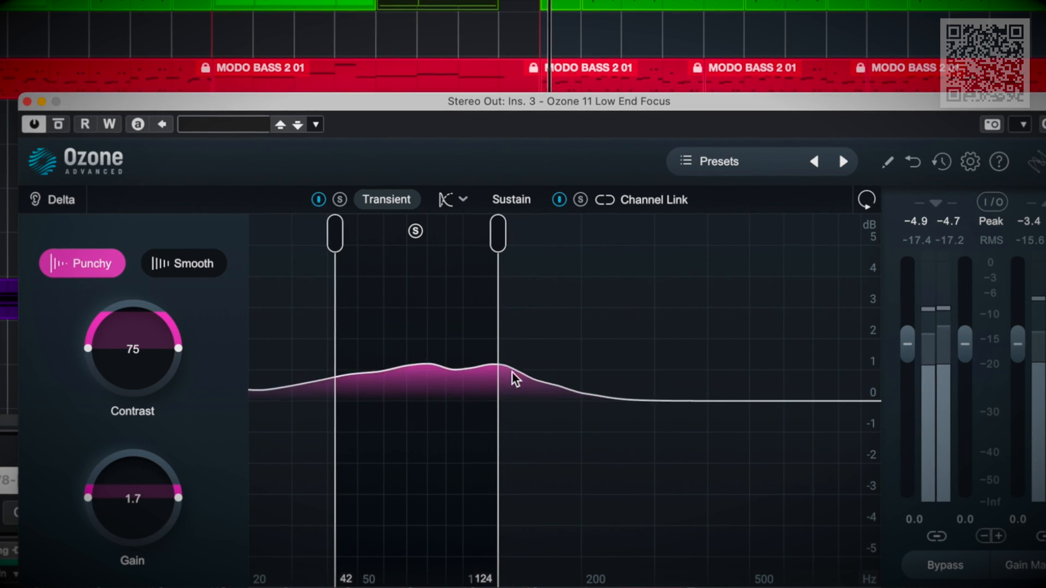
pyautogui.keyDown('alt'); pyautogui.click(165, 495); pyautogui.keyUp('alt')
pyautogui.keyDown('alt'); pyautogui.click(154, 368); pyautogui.keyUp('alt')
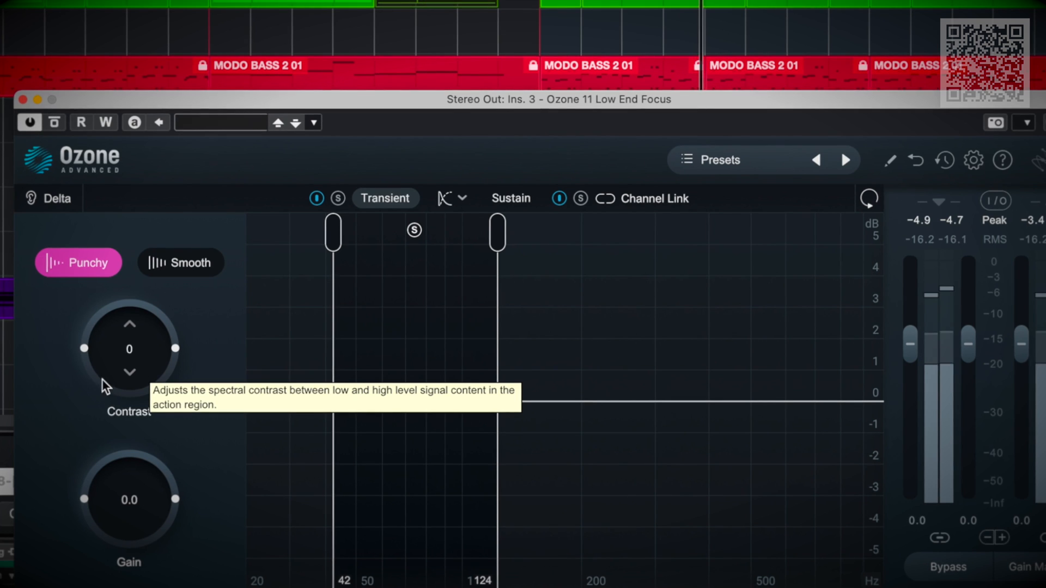
pyautogui.moveTo(133, 381); pyautogui.dragTo(131, 417)
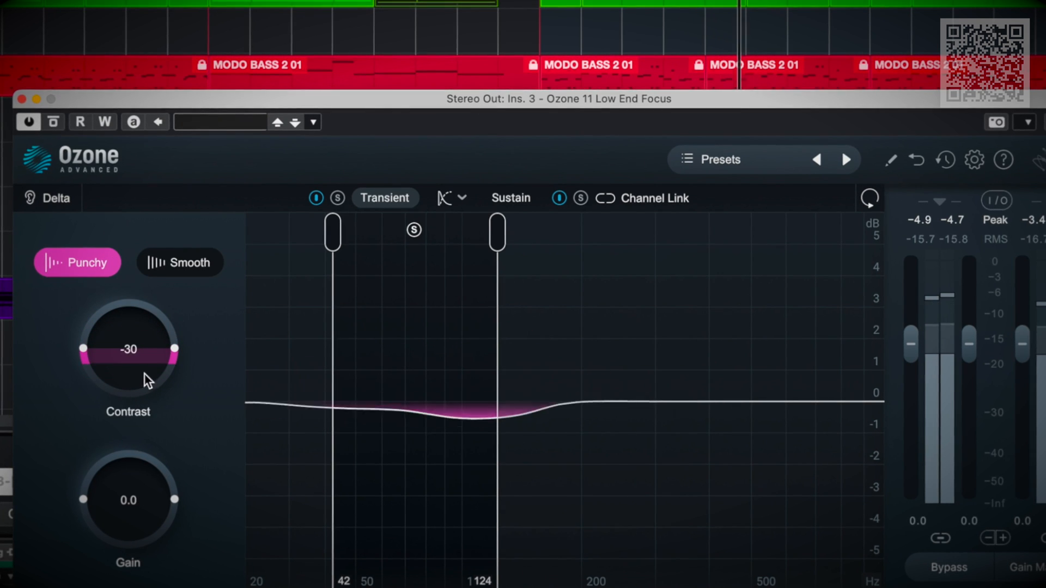
pyautogui.doubleClick(151, 363)
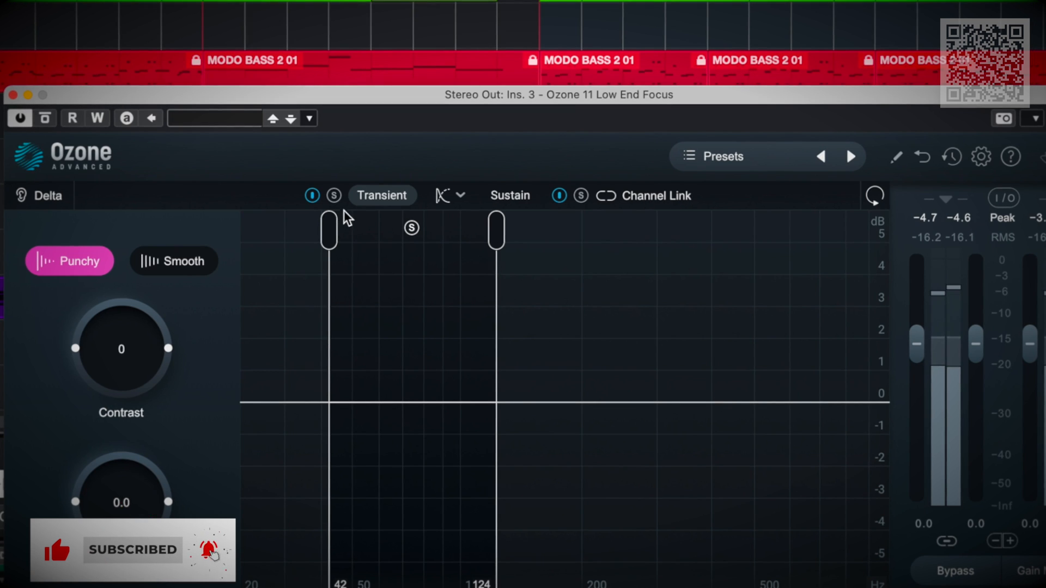
# Listen to the soloed Transient component while widening the action region to 20 to 250 Hz, and turn its solo off
pyautogui.moveTo(329, 223); pyautogui.dragTo(244, 228)
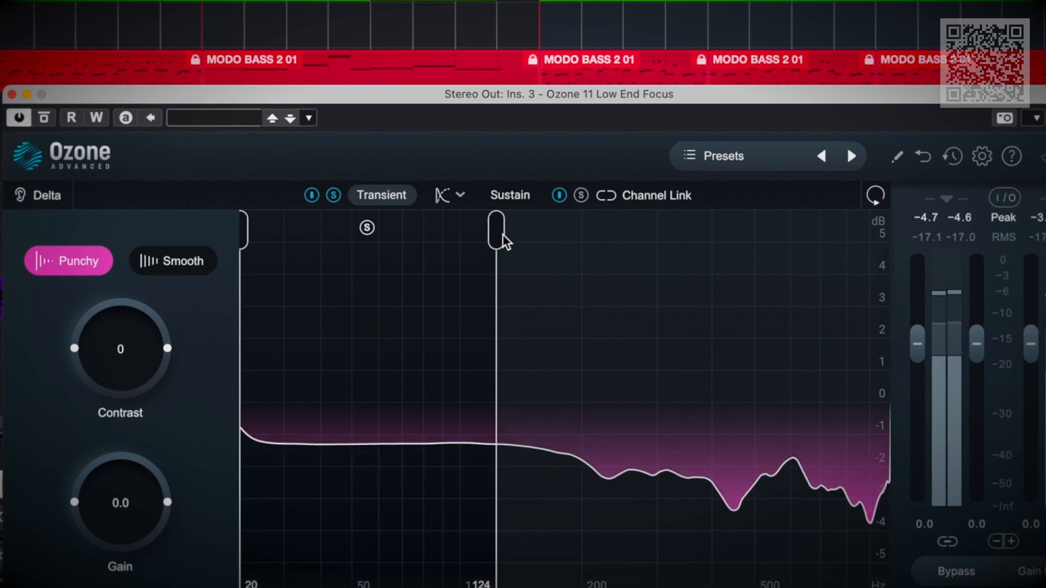
pyautogui.moveTo(502, 234); pyautogui.dragTo(627, 240)
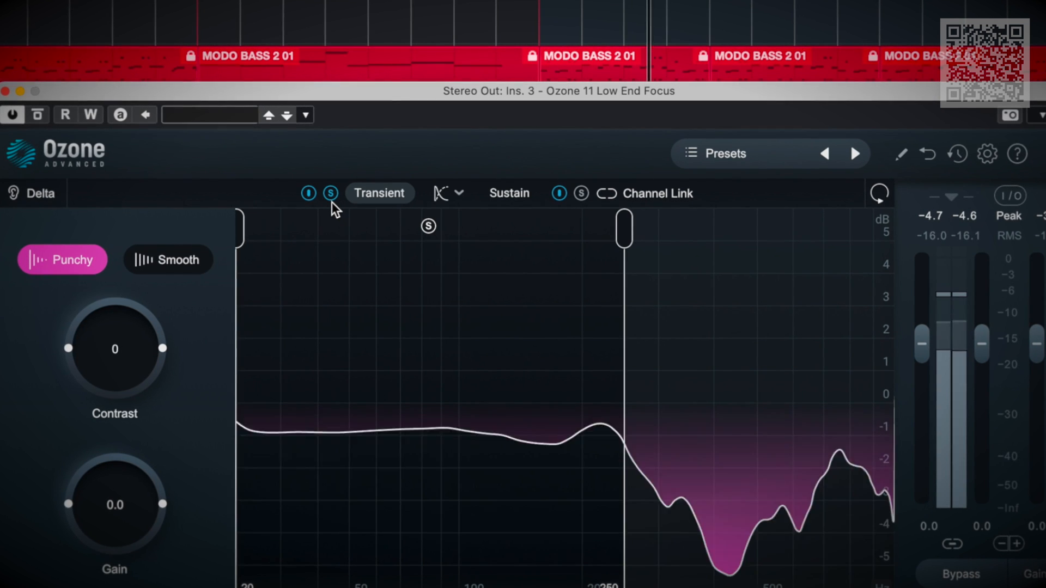
pyautogui.click(330, 194)
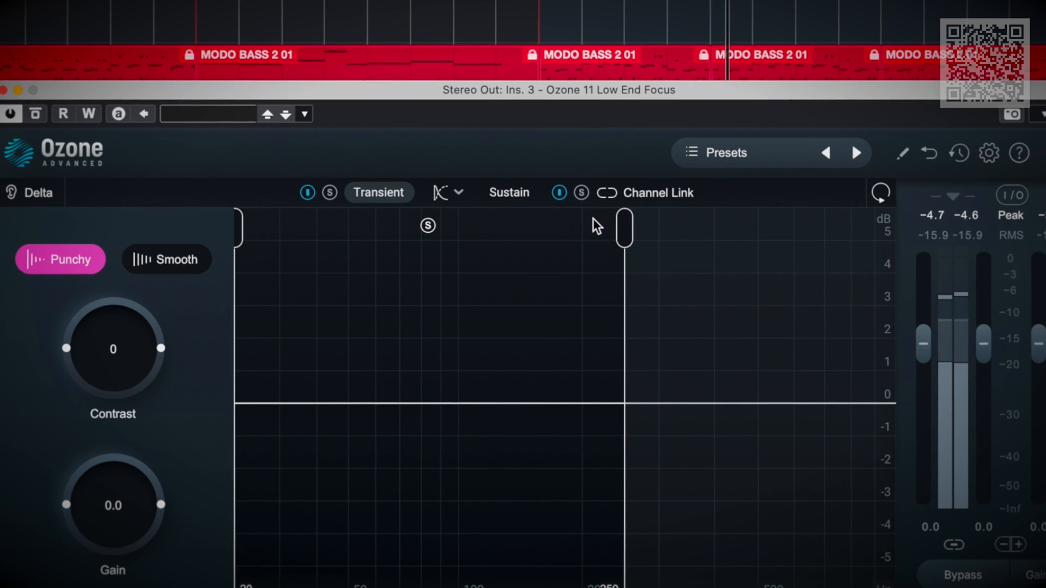
# Solo the Sustain component, audition narrower soloed action regions, and extend the region back down to 20 Hz with both solos off
pyautogui.click(582, 193)
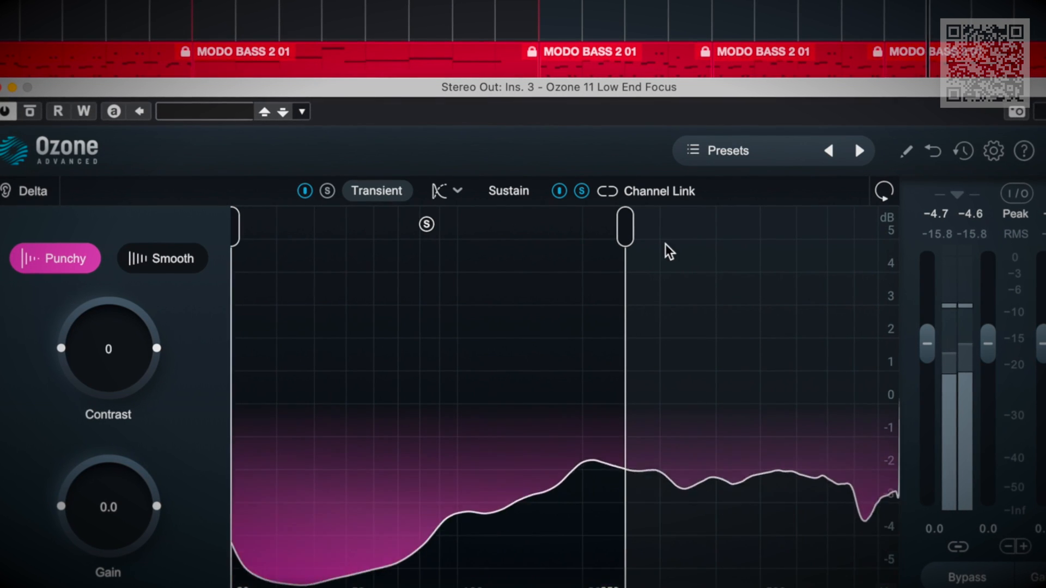
pyautogui.moveTo(624, 234)
pyautogui.mouseDown()
pyautogui.moveTo(458, 315)
pyautogui.moveTo(441, 313)
pyautogui.moveTo(465, 318)
pyautogui.moveTo(455, 316)
pyautogui.mouseUp()
pyautogui.click(340, 224)
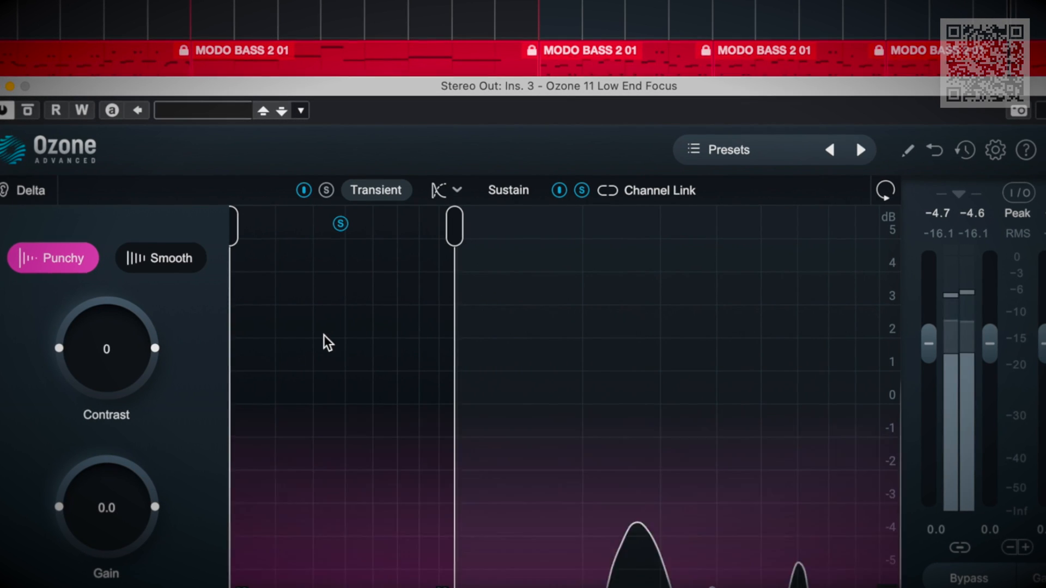
pyautogui.moveTo(362, 359); pyautogui.dragTo(482, 367)
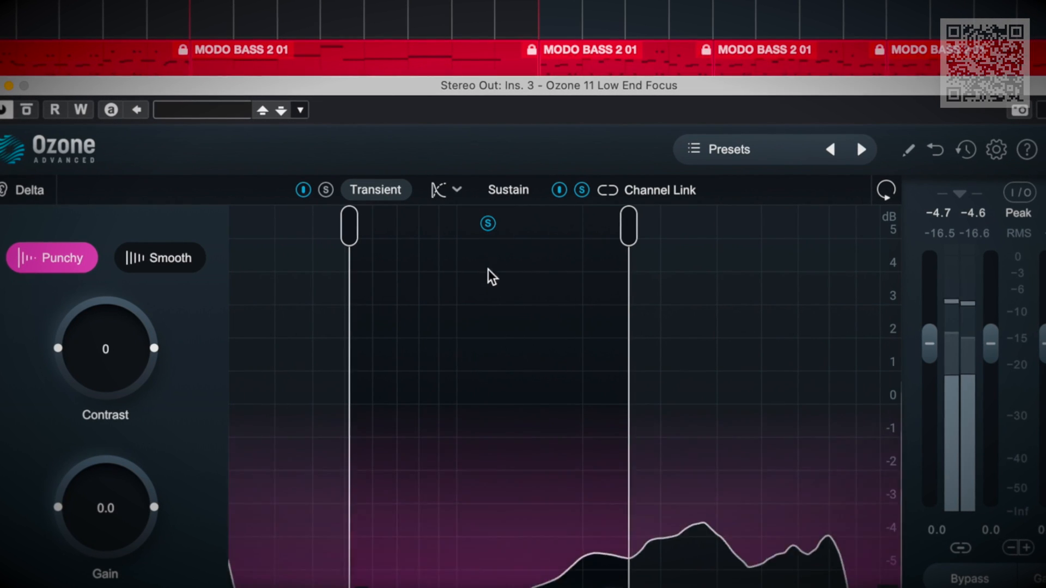
pyautogui.click(487, 223)
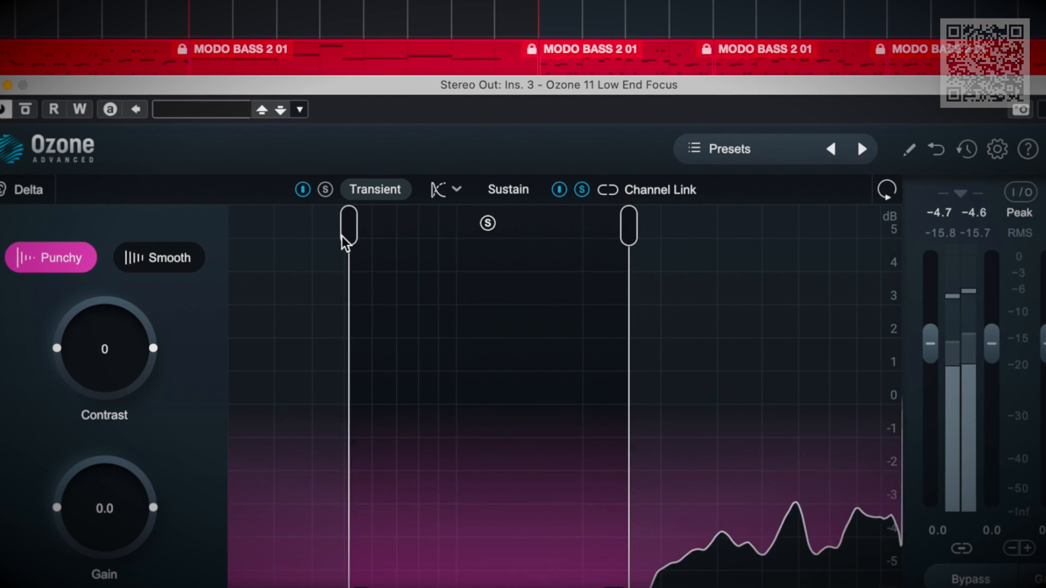
pyautogui.moveTo(344, 231); pyautogui.dragTo(229, 231)
pyautogui.click(582, 190)
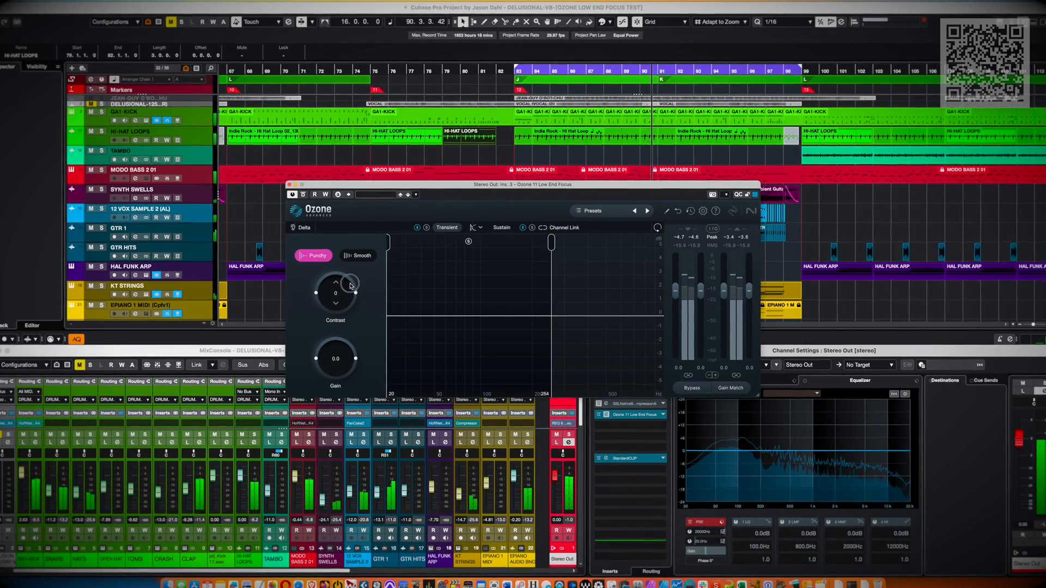
# Give the Transient component an 86 to 254 Hz region with Contrast 75 and Gain 2.2, and compare it with the bypassed signal
pyautogui.moveTo(350, 286)
pyautogui.mouseDown()
pyautogui.moveTo(352, 243)
pyautogui.moveTo(463, 243)
pyautogui.moveTo(478, 254)
pyautogui.mouseUp()
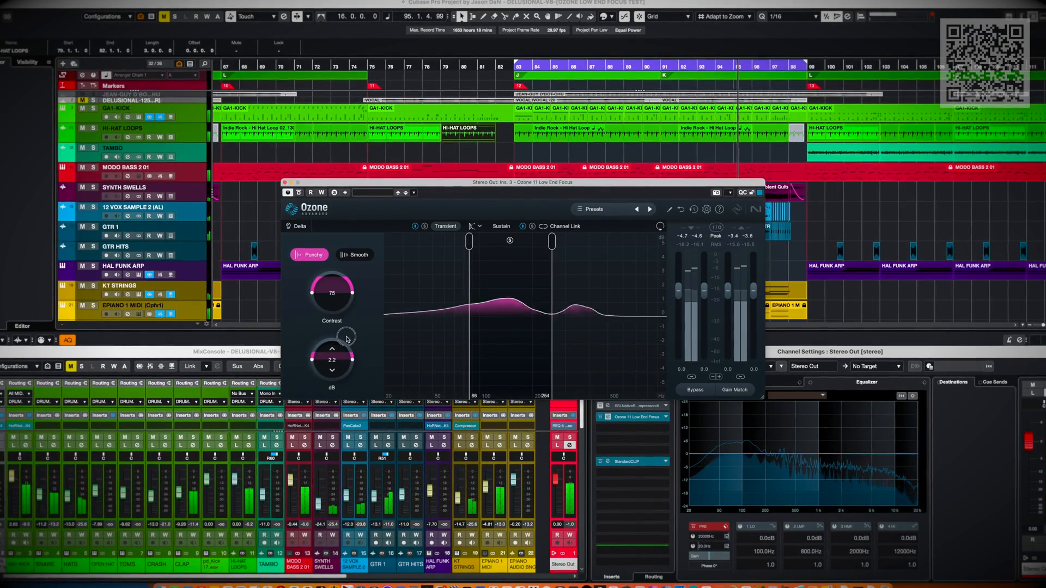
pyautogui.click(705, 393)
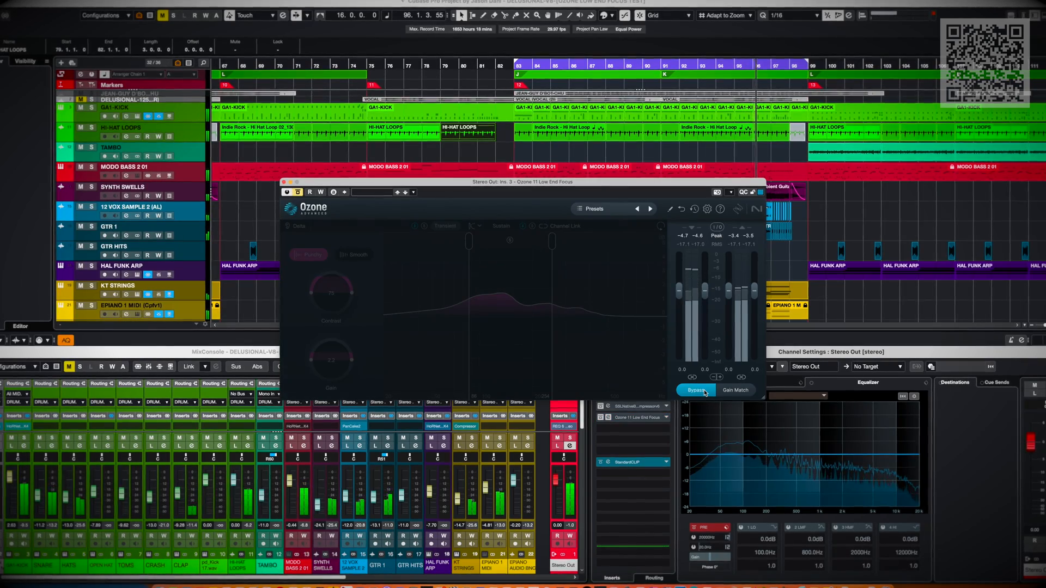
pyautogui.click(705, 393)
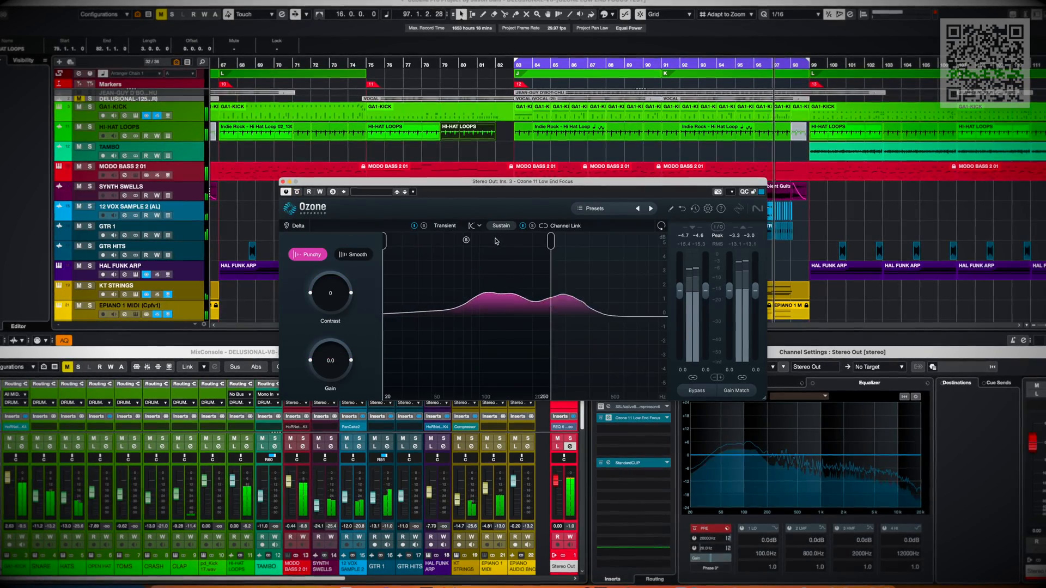
# Give the Sustain component a 20 to 86 Hz region with Contrast 51, and compare the result with the bypassed signal
pyautogui.moveTo(550, 241); pyautogui.dragTo(475, 268)
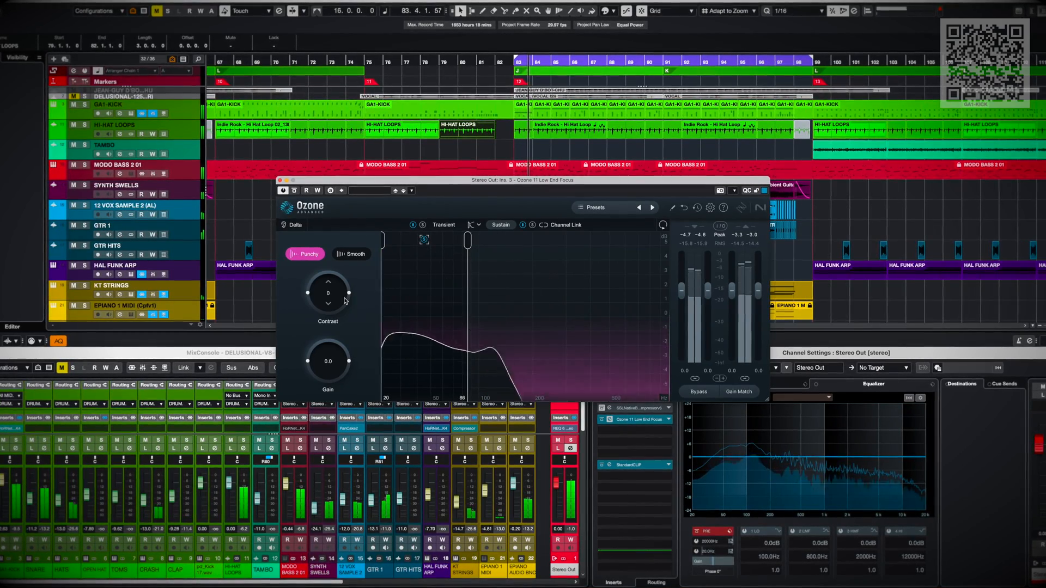
pyautogui.moveTo(345, 300); pyautogui.dragTo(347, 272)
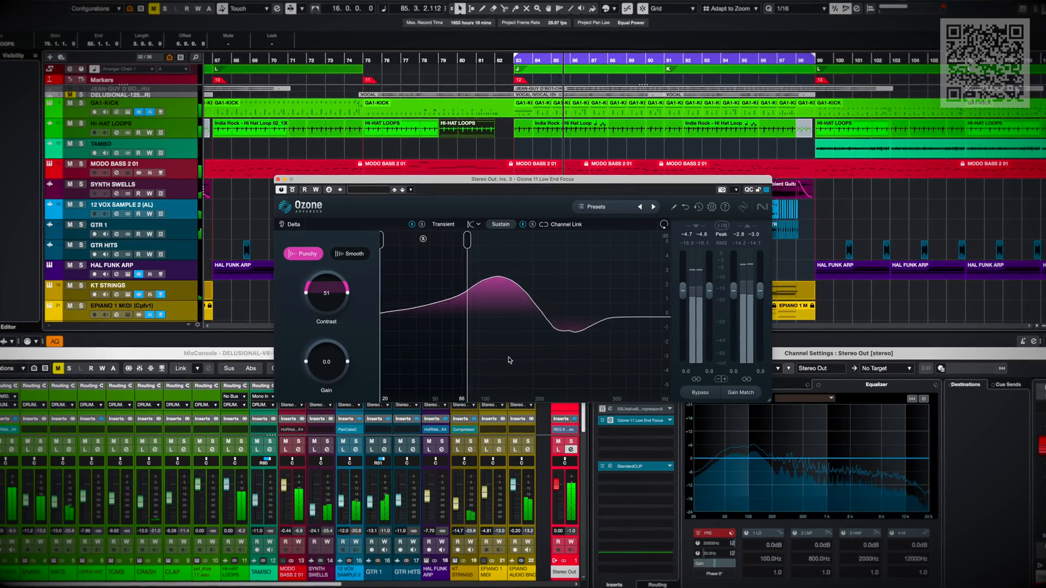
pyautogui.click(701, 393)
pyautogui.click(701, 393)
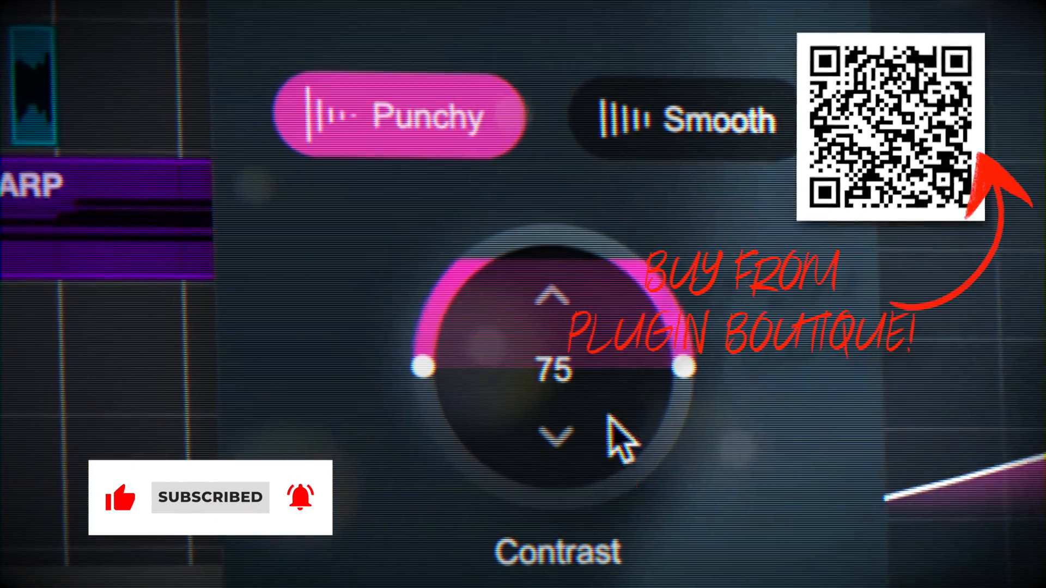
pyautogui.doubleClick(609, 417)
pyautogui.moveTo(610, 409); pyautogui.dragTo(670, 213)
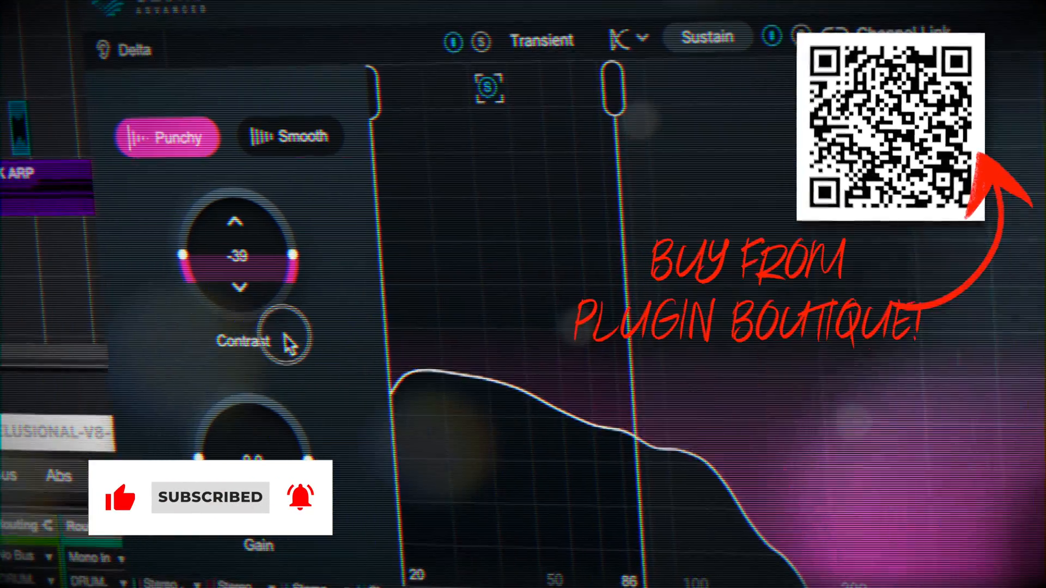
pyautogui.moveTo(262, 193); pyautogui.dragTo(270, 191)
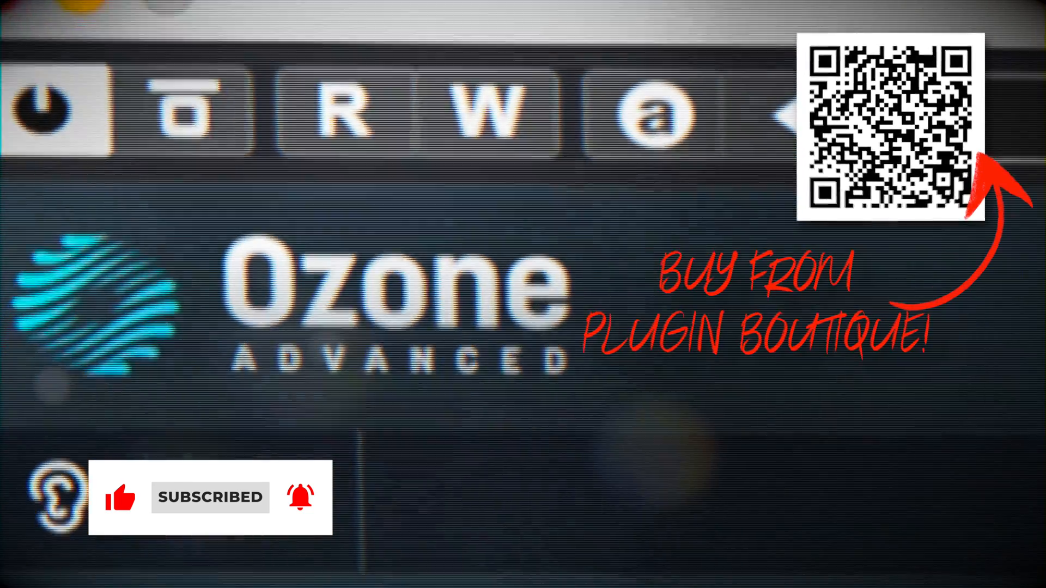
pyautogui.click(168, 181)
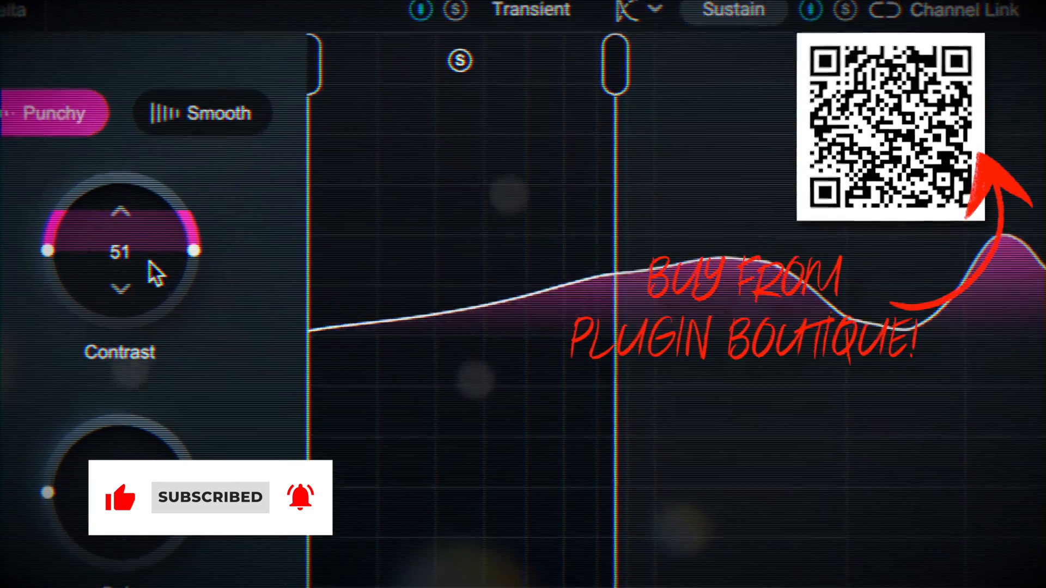